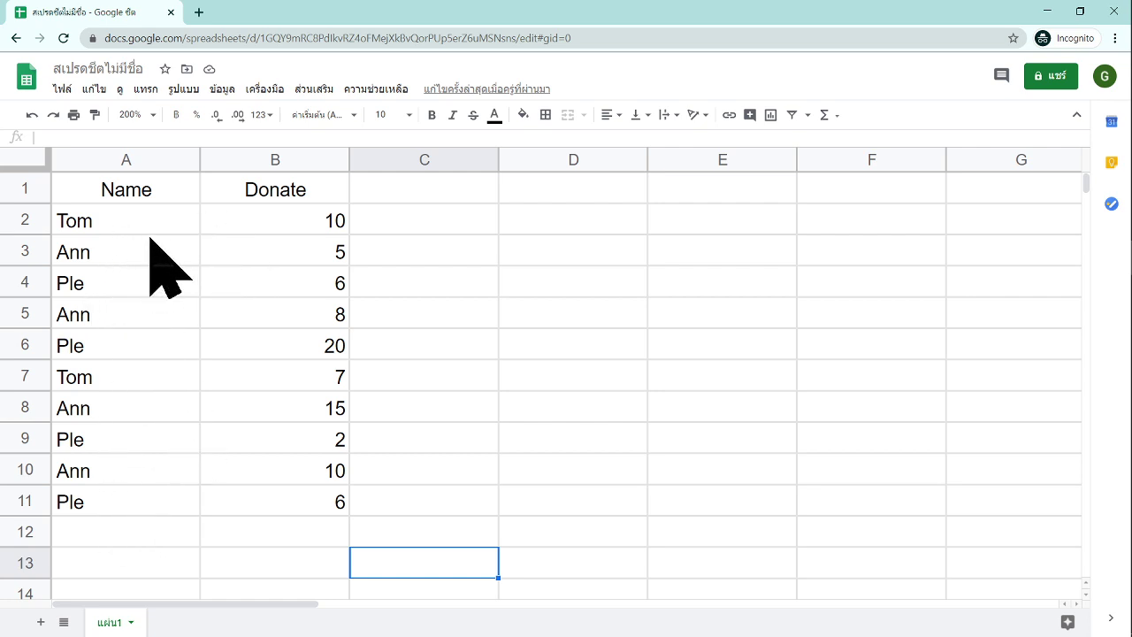
- Extract the distinct names from the Name column by entering =UNIQUE(A2:A11) in cell D2
{"action": "left_click", "coordinate": [101, 222]}
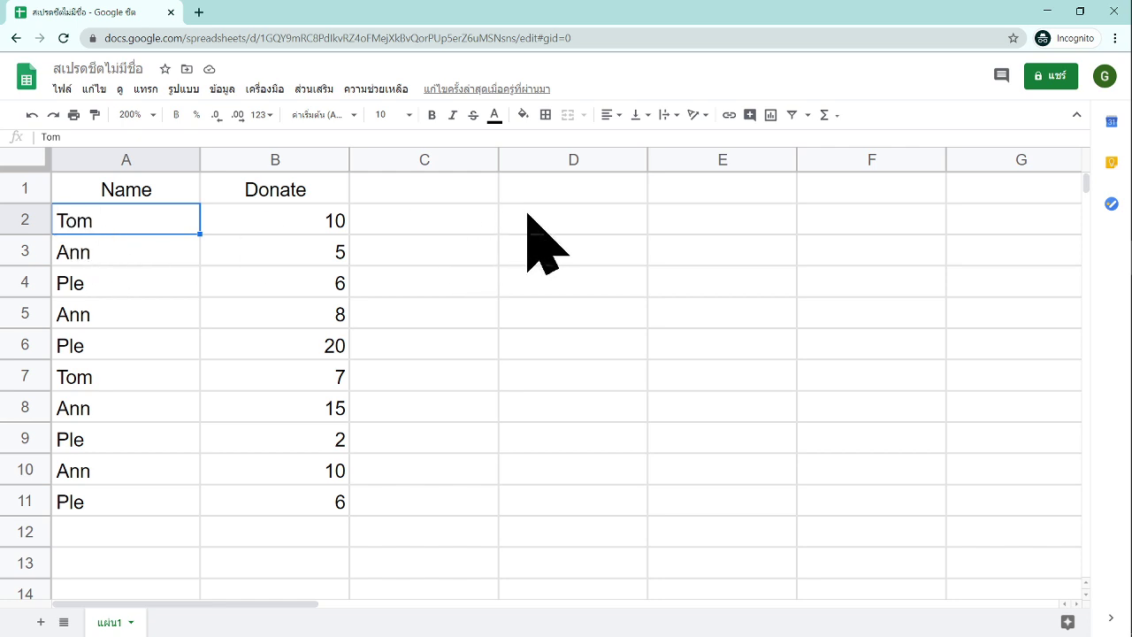
{"action": "left_click_drag", "start_coordinate": [88, 221], "coordinate": [102, 500]}
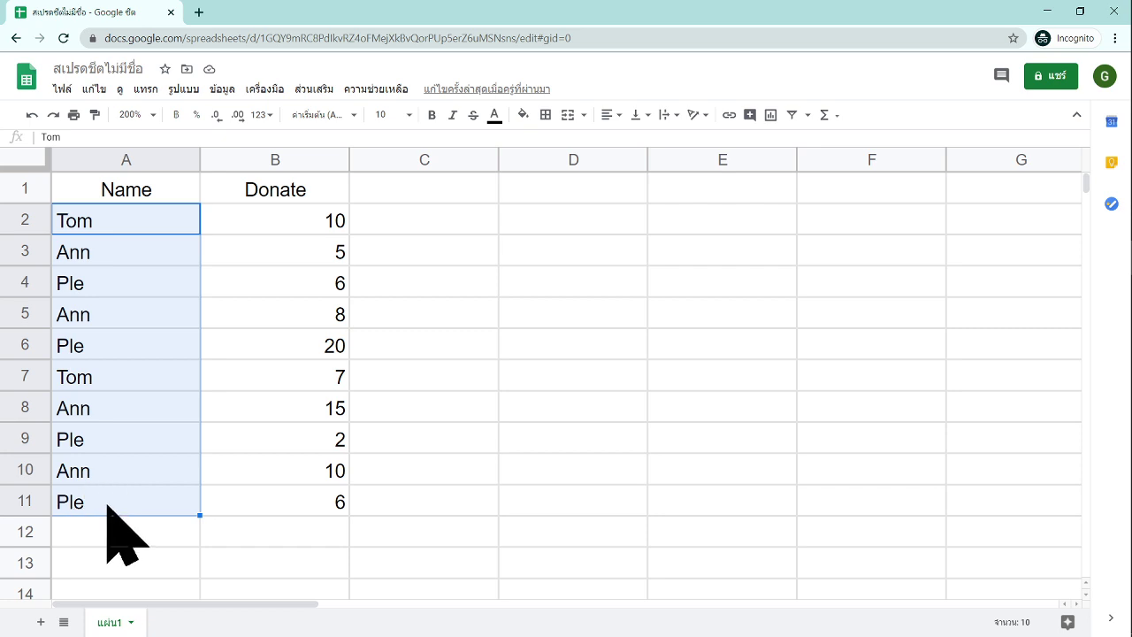
{"action": "left_click", "coordinate": [549, 226]}
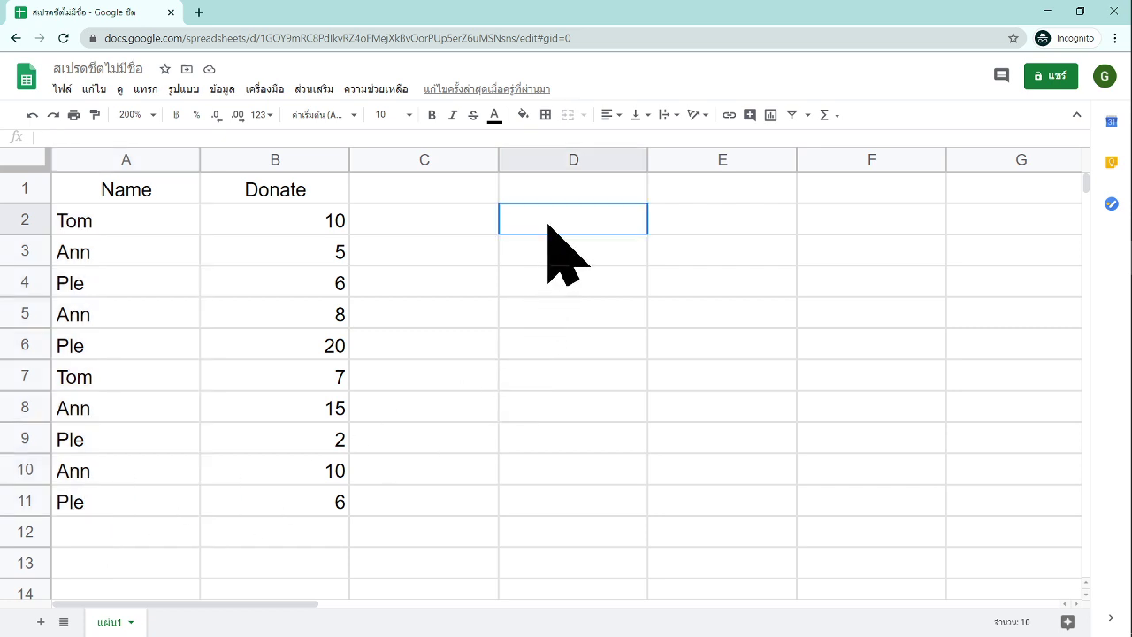
{"action": "type", "text": "=un"}
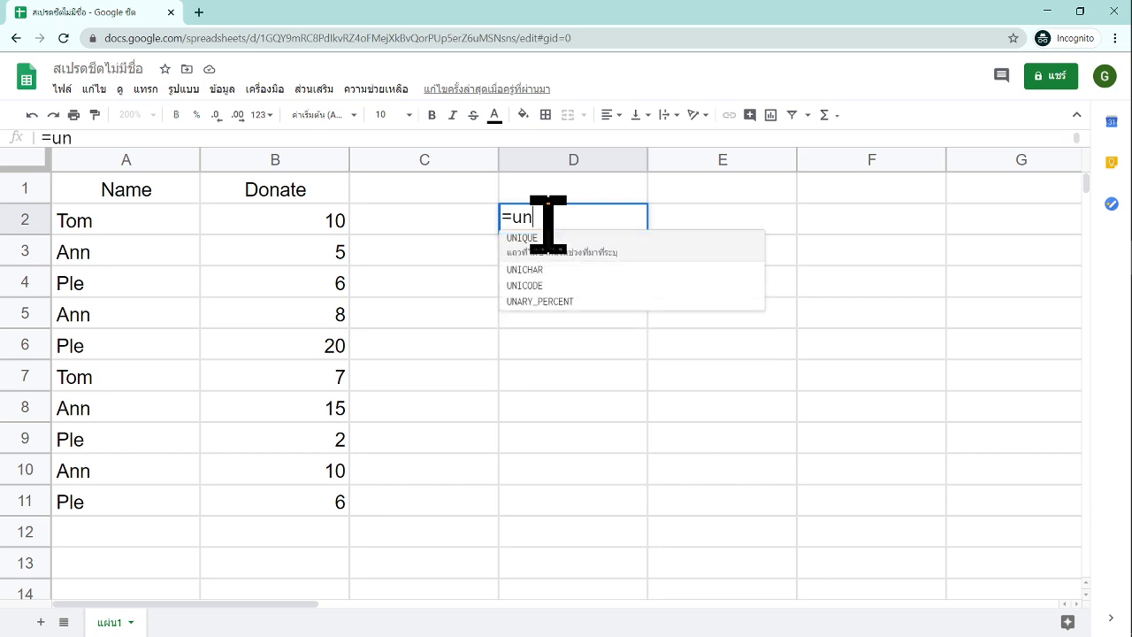
{"action": "key", "text": "Tab"}
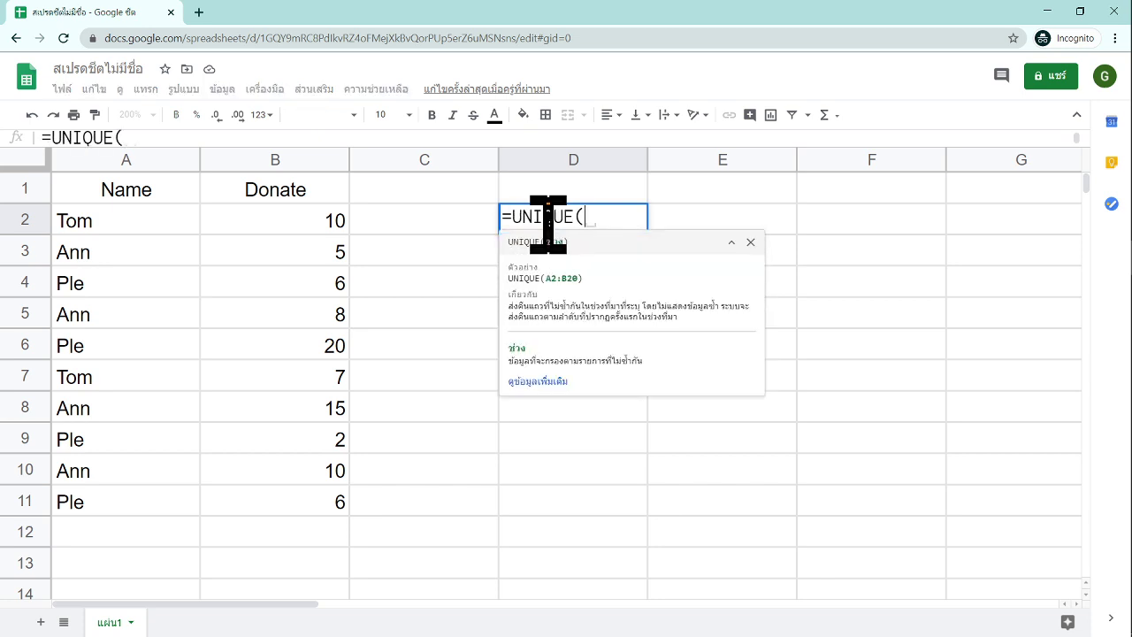
{"action": "type", "text": "a2:"}
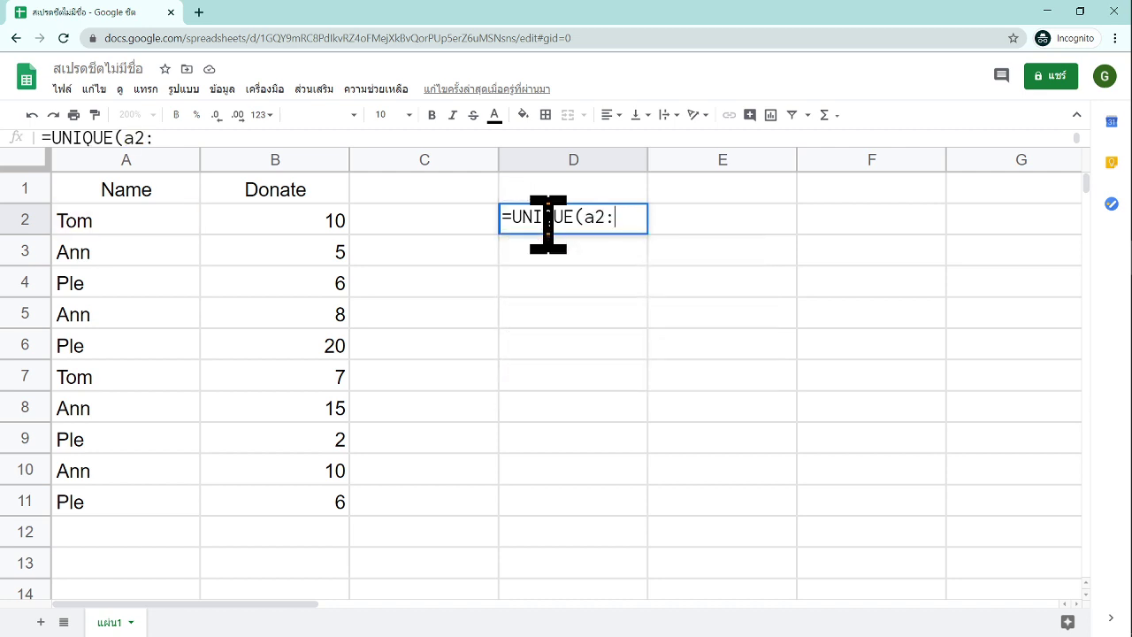
{"action": "type", "text": "a11"}
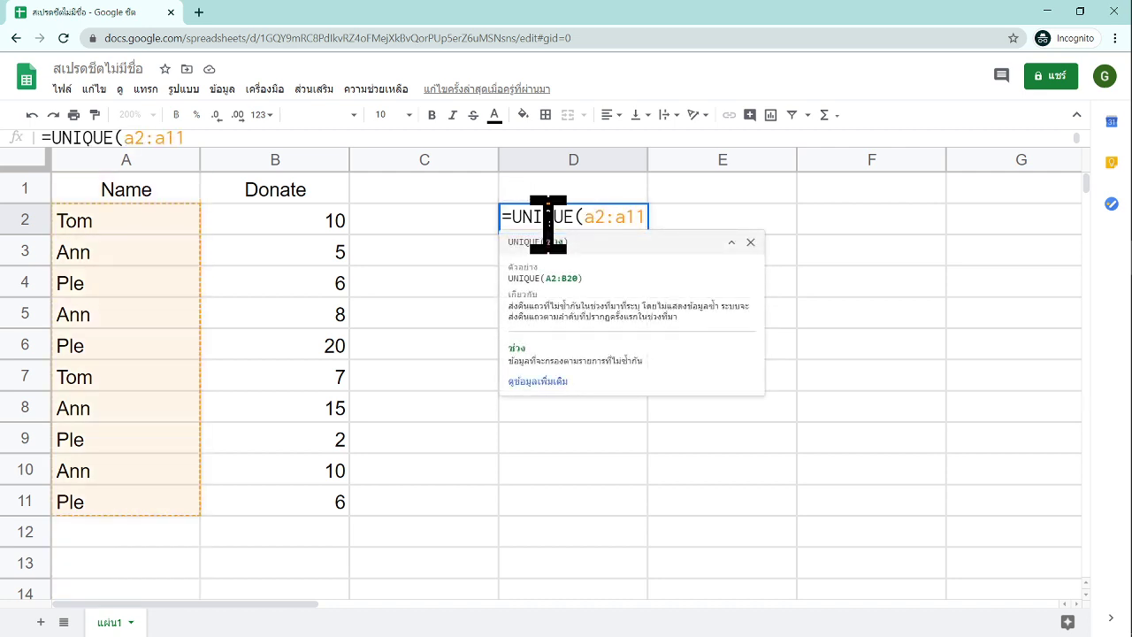
{"action": "type", "text": ")"}
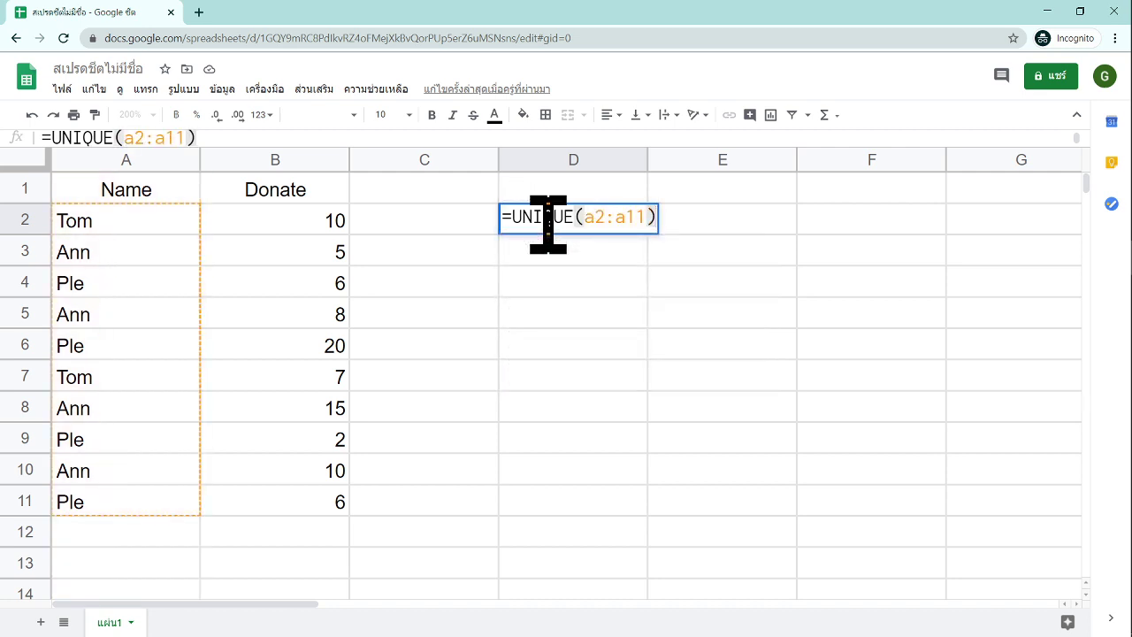
{"action": "key", "text": "Return"}
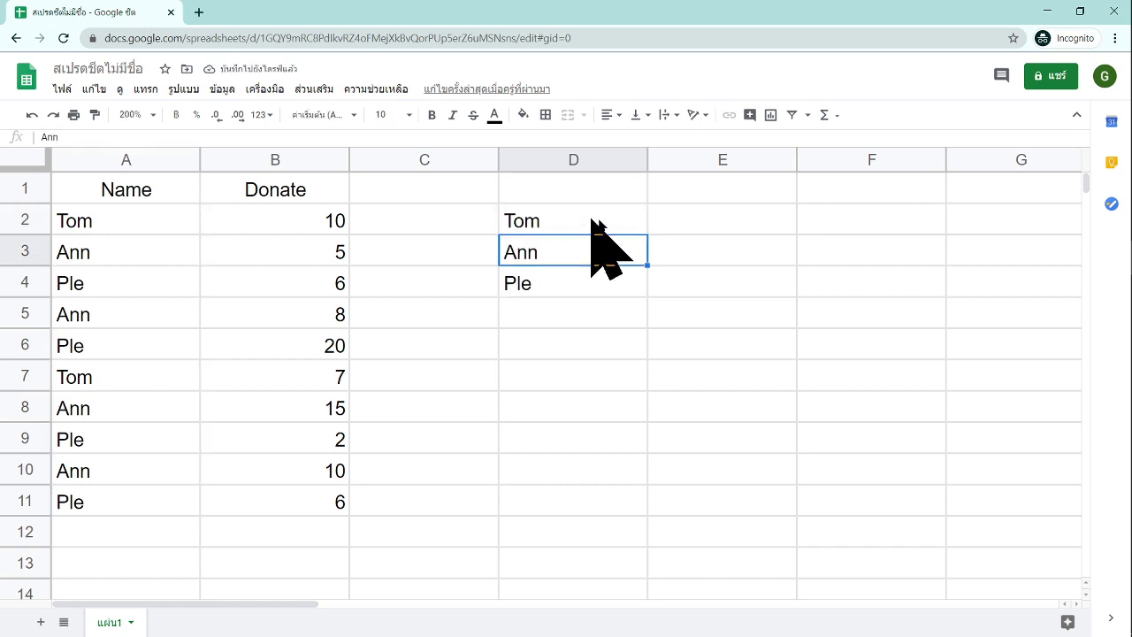
- Compare each distinct name in D2:D4 with the source names in A2:A11
{"action": "left_click", "coordinate": [669, 215]}
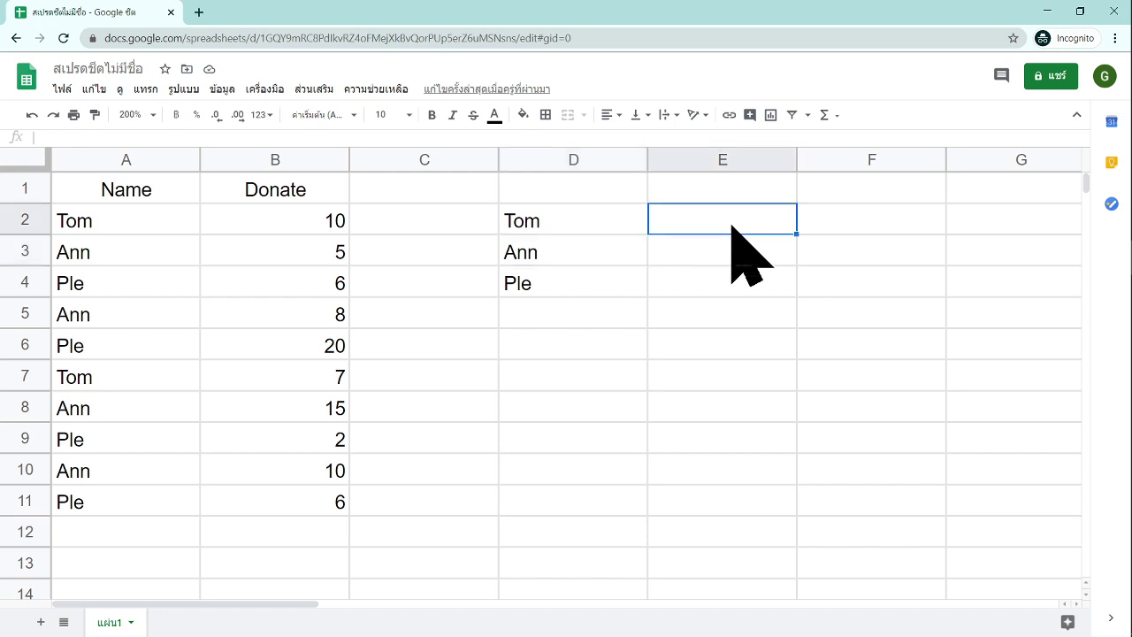
{"action": "left_click", "coordinate": [556, 222]}
{"action": "left_click_drag", "start_coordinate": [147, 228], "coordinate": [112, 504]}
{"action": "left_click", "coordinate": [543, 232]}
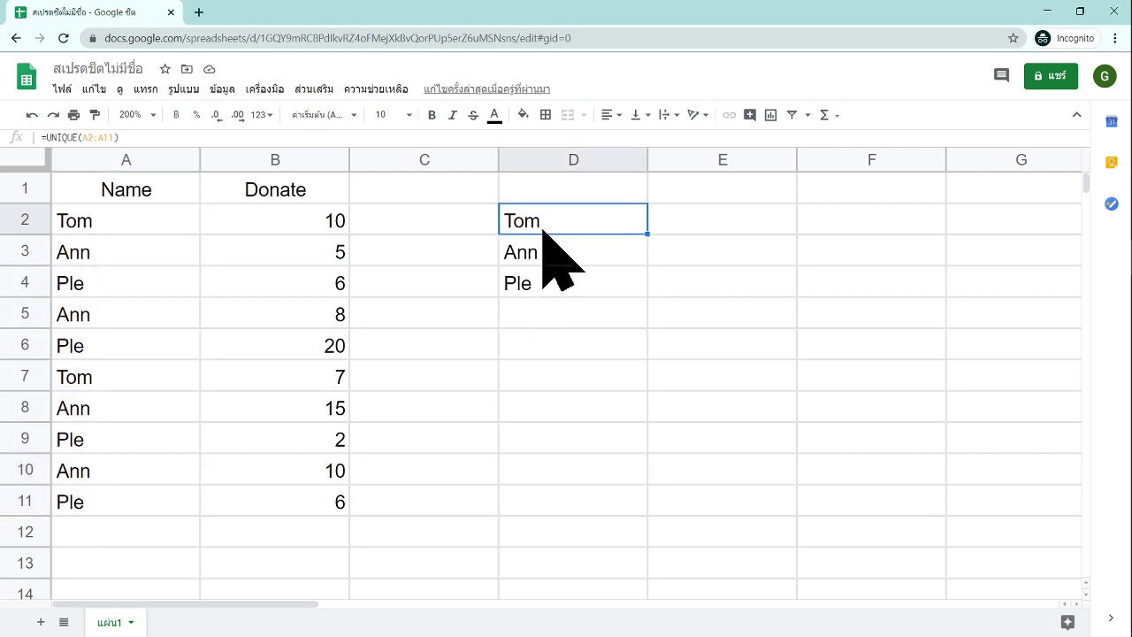
{"action": "left_click_drag", "start_coordinate": [126, 225], "coordinate": [138, 497]}
{"action": "left_click", "coordinate": [532, 254]}
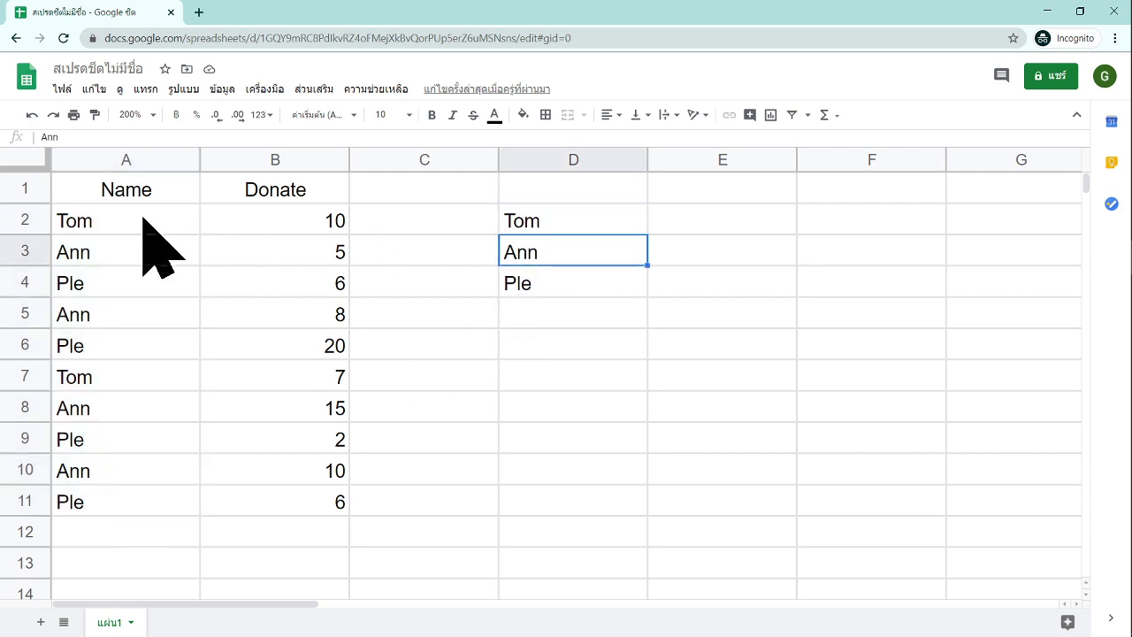
{"action": "left_click_drag", "start_coordinate": [144, 222], "coordinate": [194, 464]}
{"action": "left_click", "coordinate": [538, 279]}
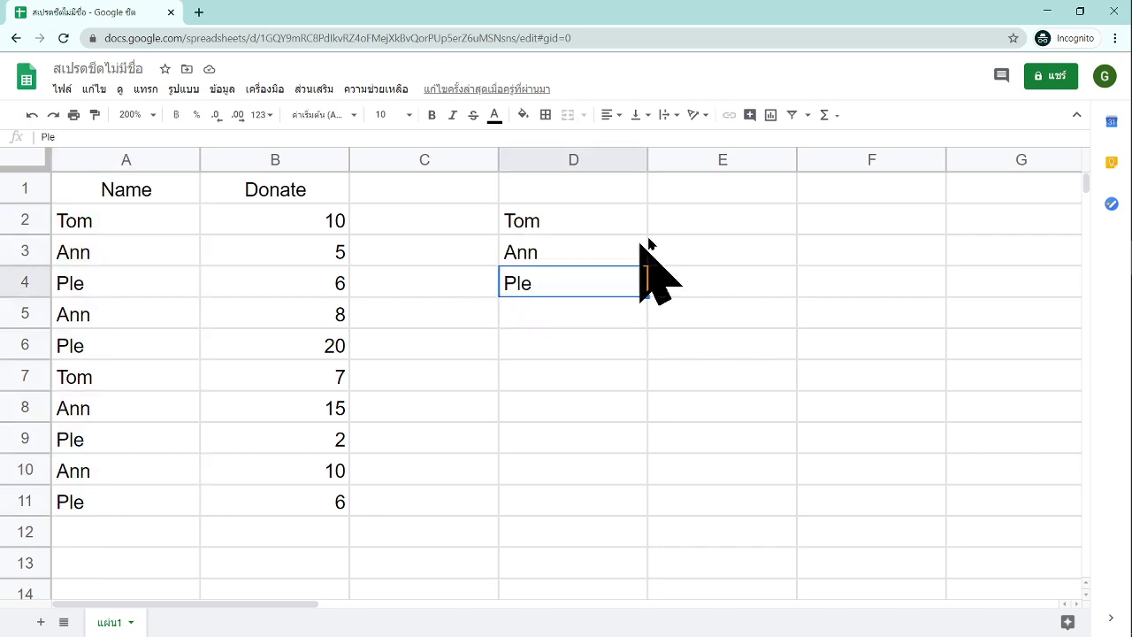
- Enter =COUNTIF(A2:A11,D2) in cell E2 and check it against the matching names in A2 and A7
{"action": "left_click", "coordinate": [677, 215]}
{"action": "type", "text": "="}
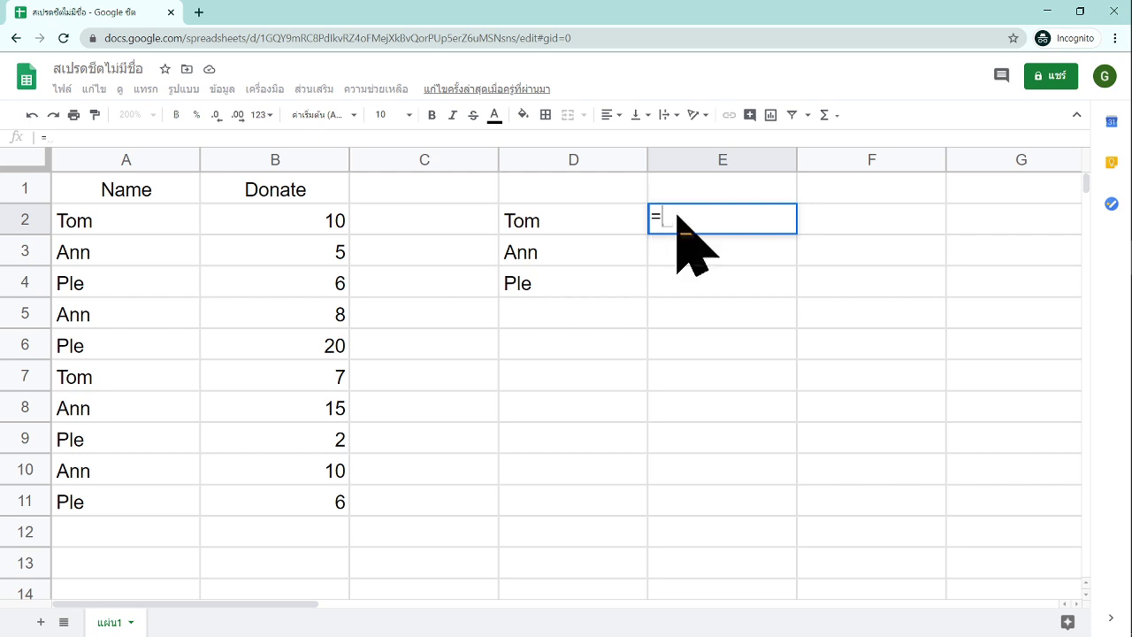
{"action": "type", "text": "countif("}
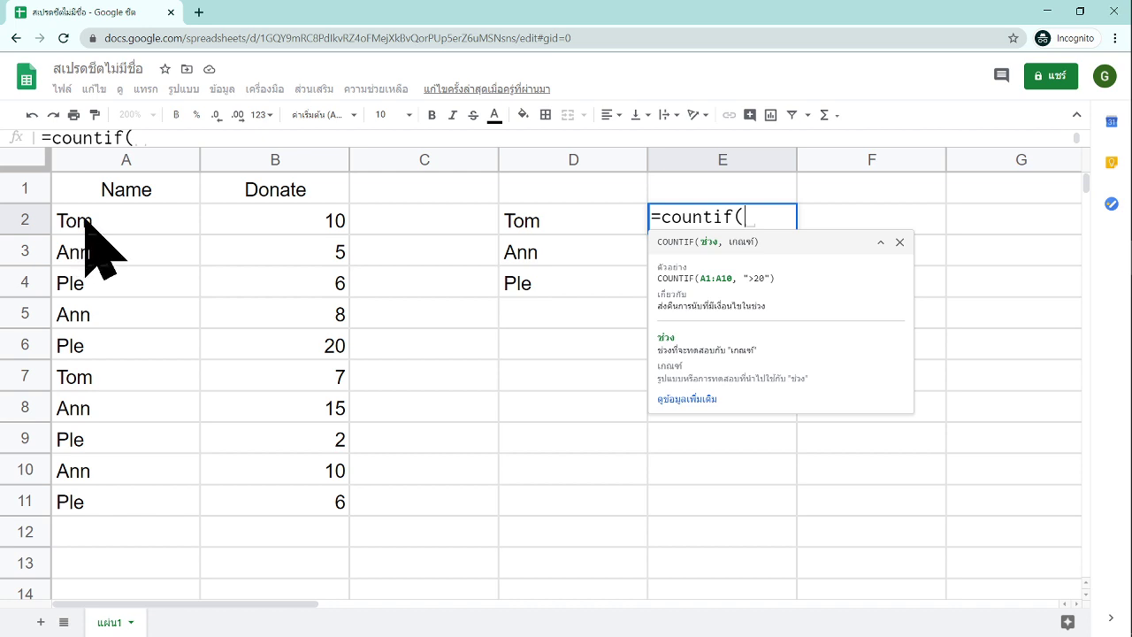
{"action": "left_click_drag", "start_coordinate": [86, 221], "coordinate": [62, 501]}
{"action": "type", "text": ","}
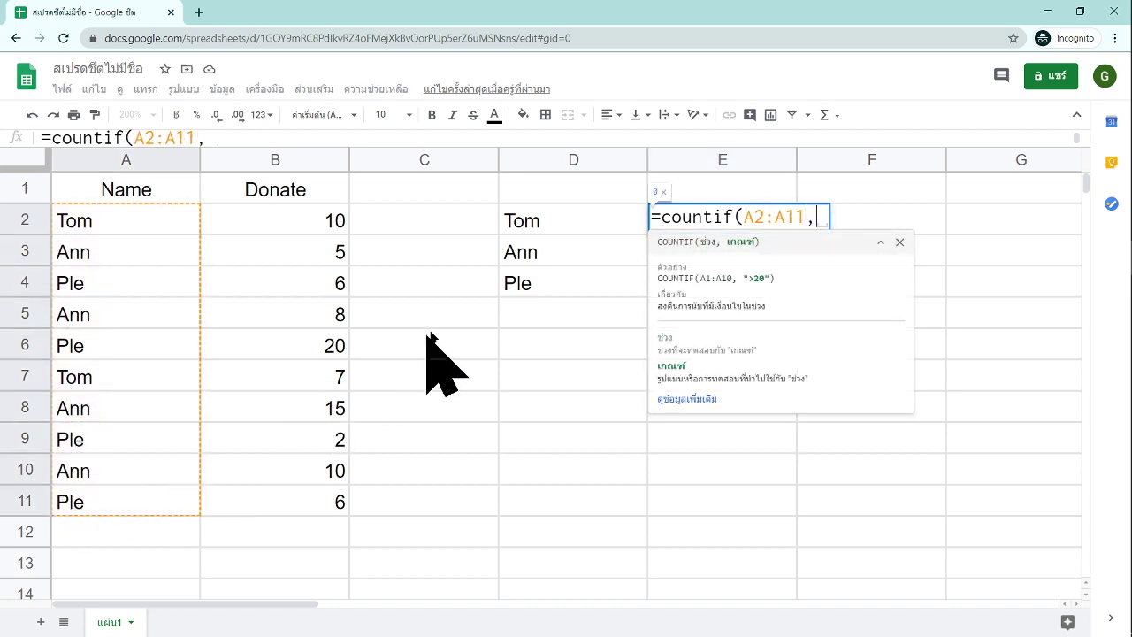
{"action": "left_click", "coordinate": [530, 225]}
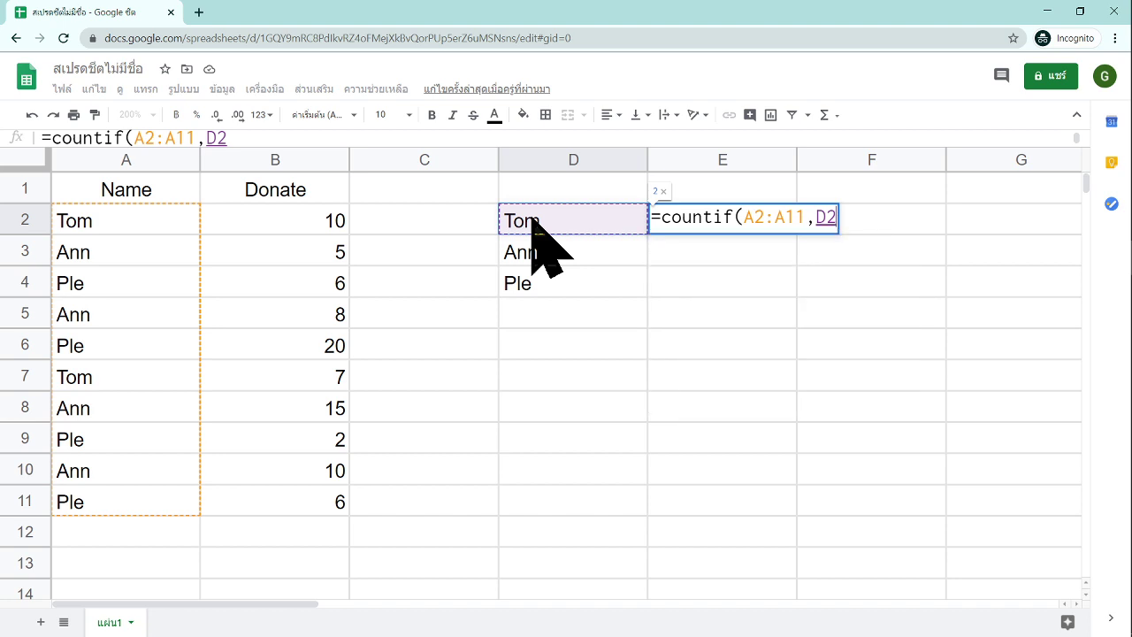
{"action": "type", "text": ")"}
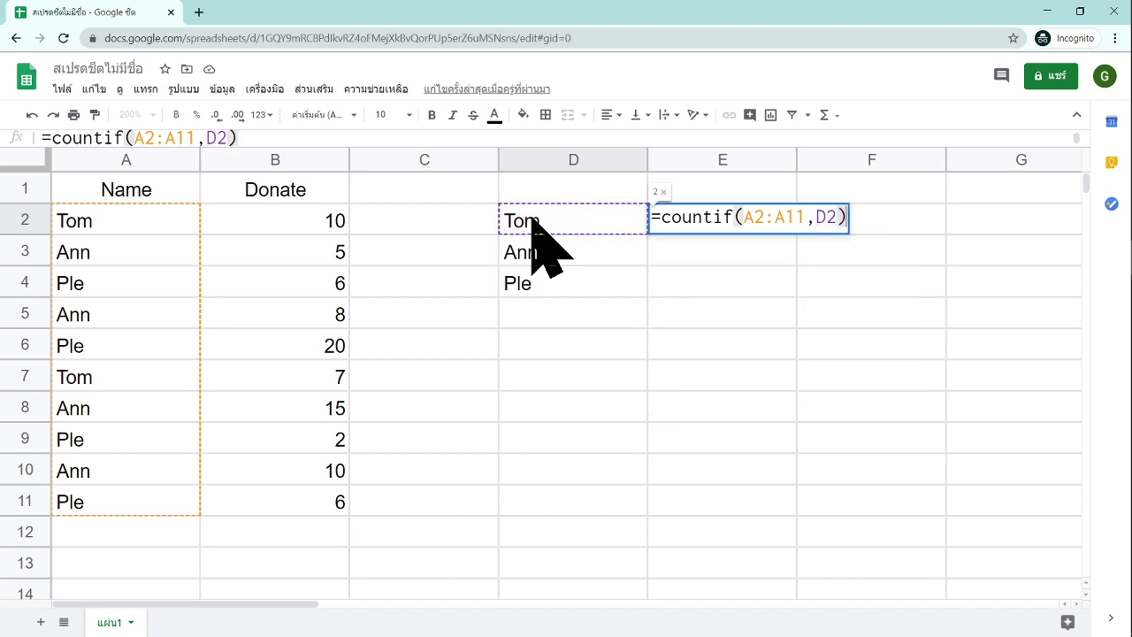
{"action": "key", "text": "Return"}
{"action": "left_click", "coordinate": [705, 215]}
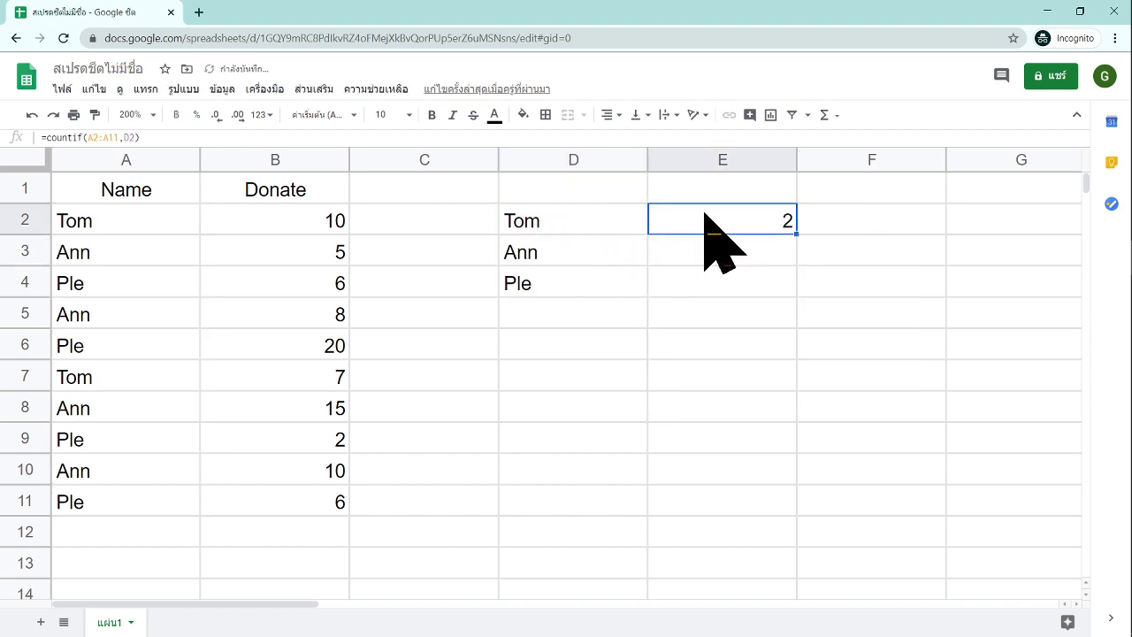
{"action": "left_click", "coordinate": [121, 223]}
{"action": "left_click", "coordinate": [89, 375]}
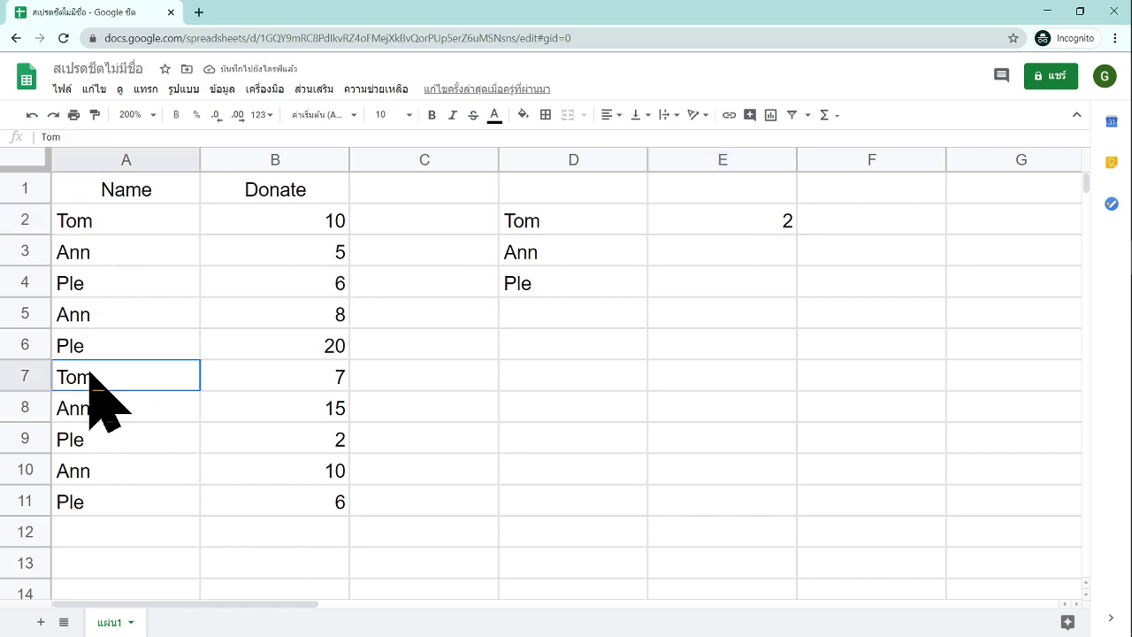
{"action": "left_click", "coordinate": [154, 222], "text": "ctrl"}
- Lock the range's rows in the E2 formula so it reads =COUNTIF(A$2:A$11,D2)
{"action": "left_click", "coordinate": [729, 228]}
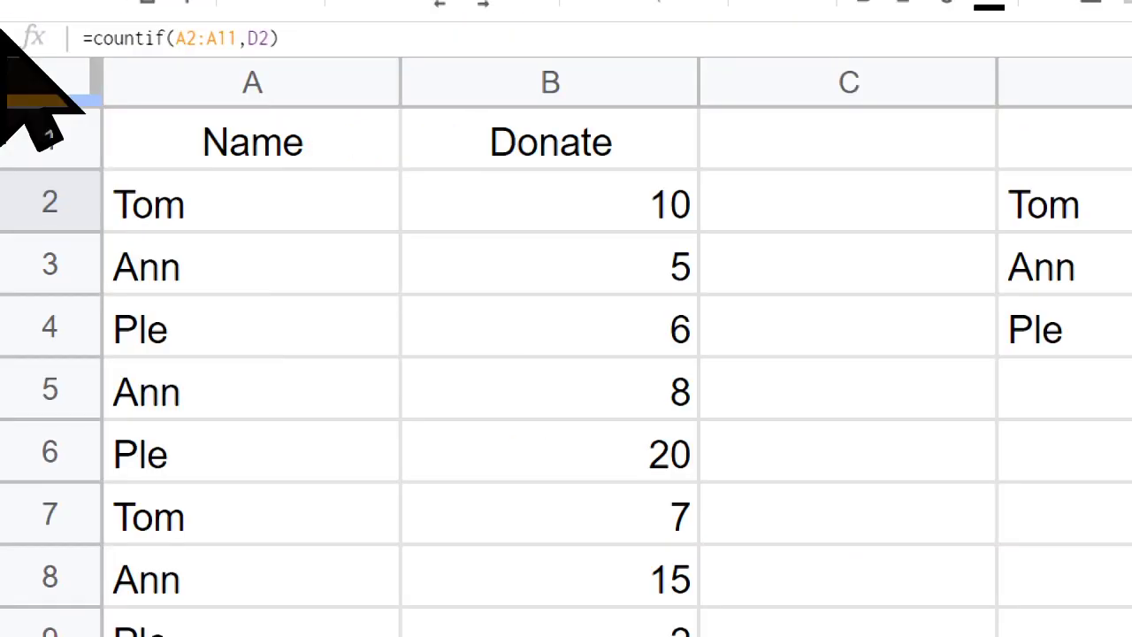
{"action": "left_click", "coordinate": [188, 70]}
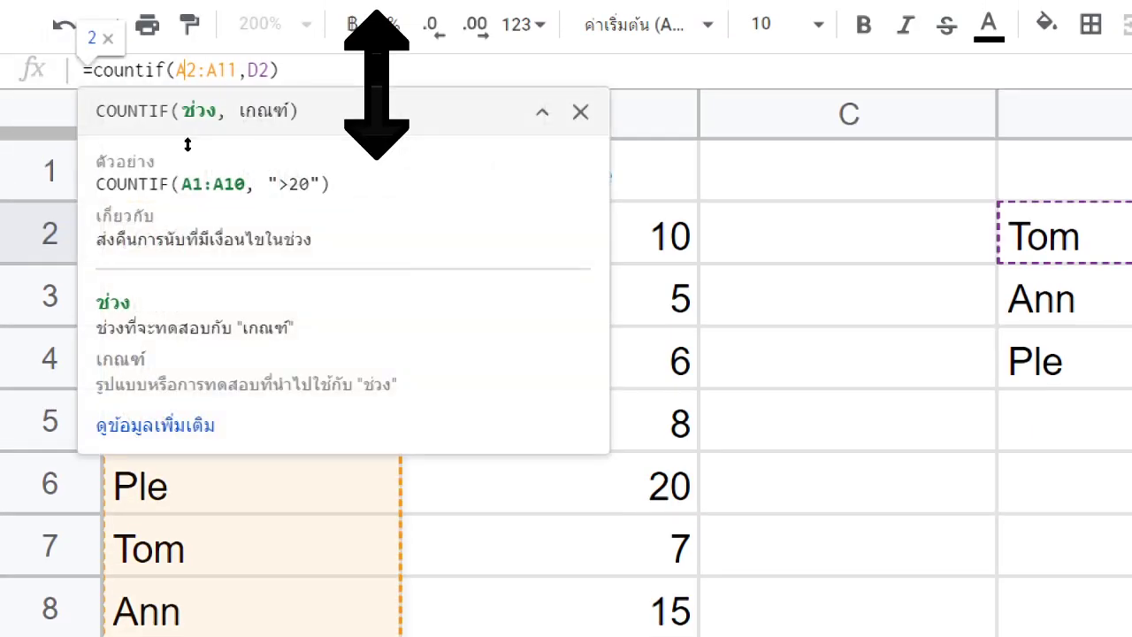
{"action": "key", "text": "Right"}
{"action": "key", "text": "Right"}
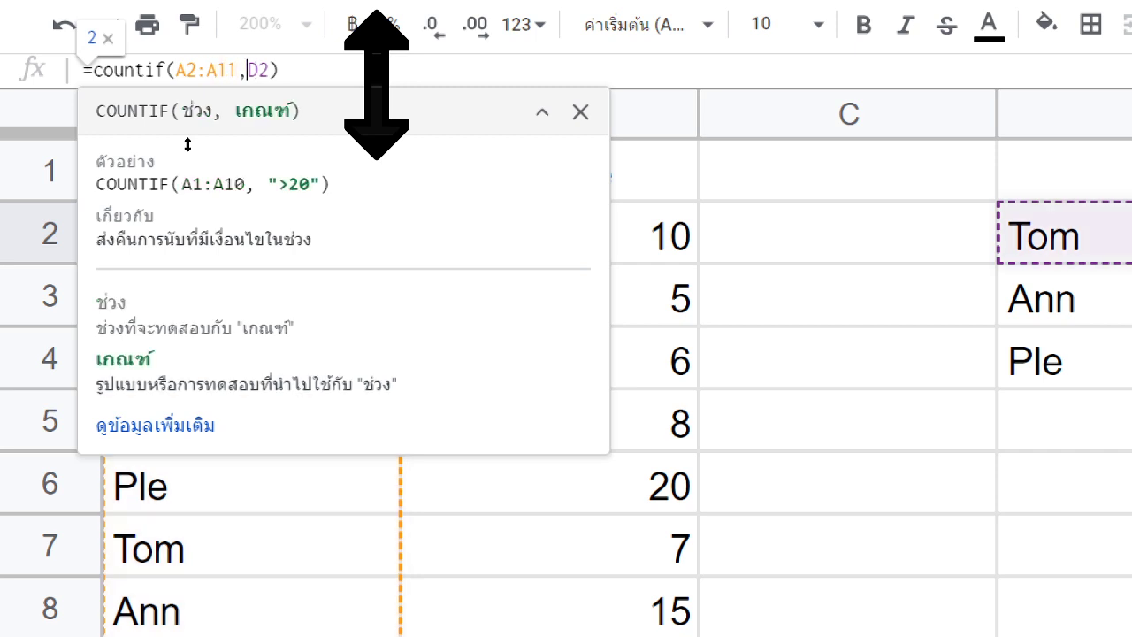
{"action": "key", "text": "Left"}
{"action": "key", "text": "Left"}
{"action": "key", "text": "Left"}
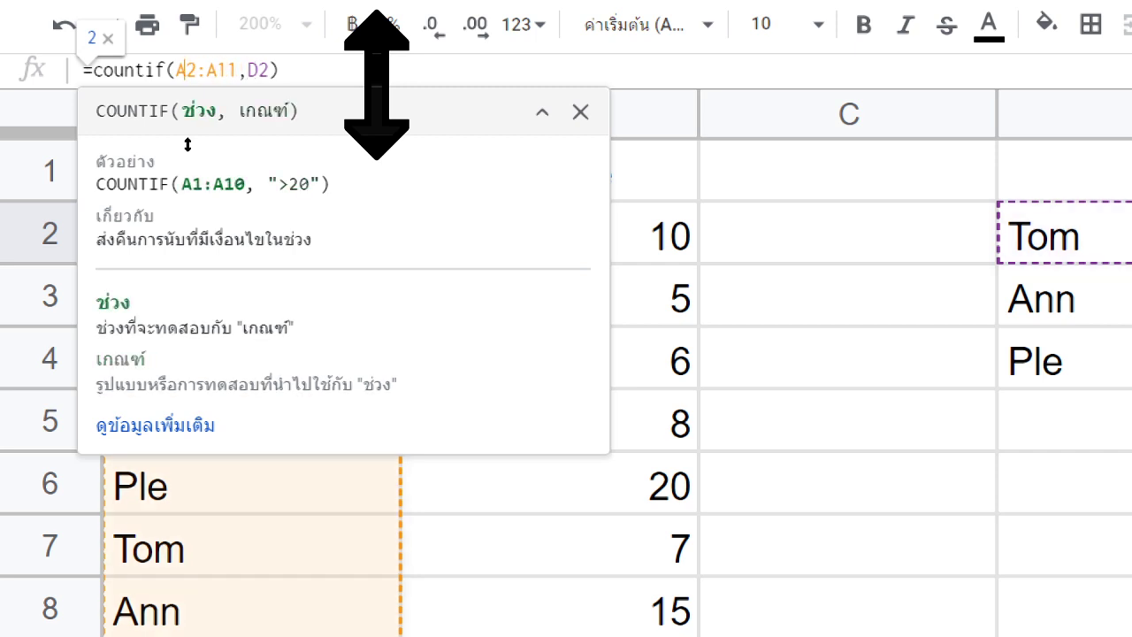
{"action": "type", "text": "$2:A"}
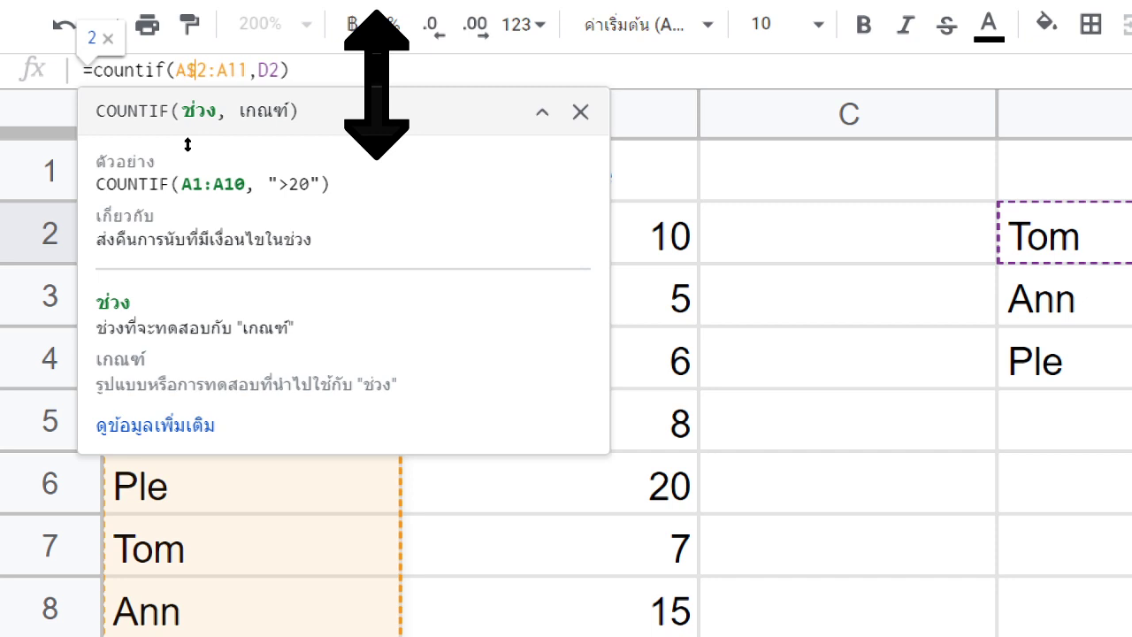
{"action": "type", "text": "$"}
{"action": "key", "text": "Return"}
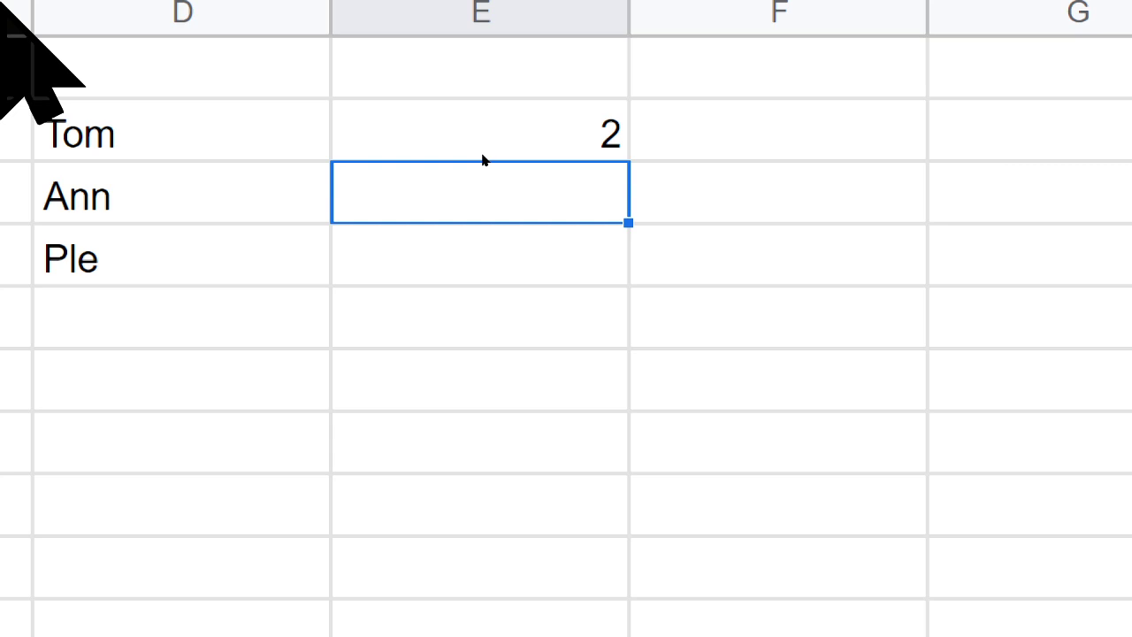
- Fill the COUNTIF formula from E2 down to E4 and inspect the formulas in E3 and E2
{"action": "left_click", "coordinate": [555, 124]}
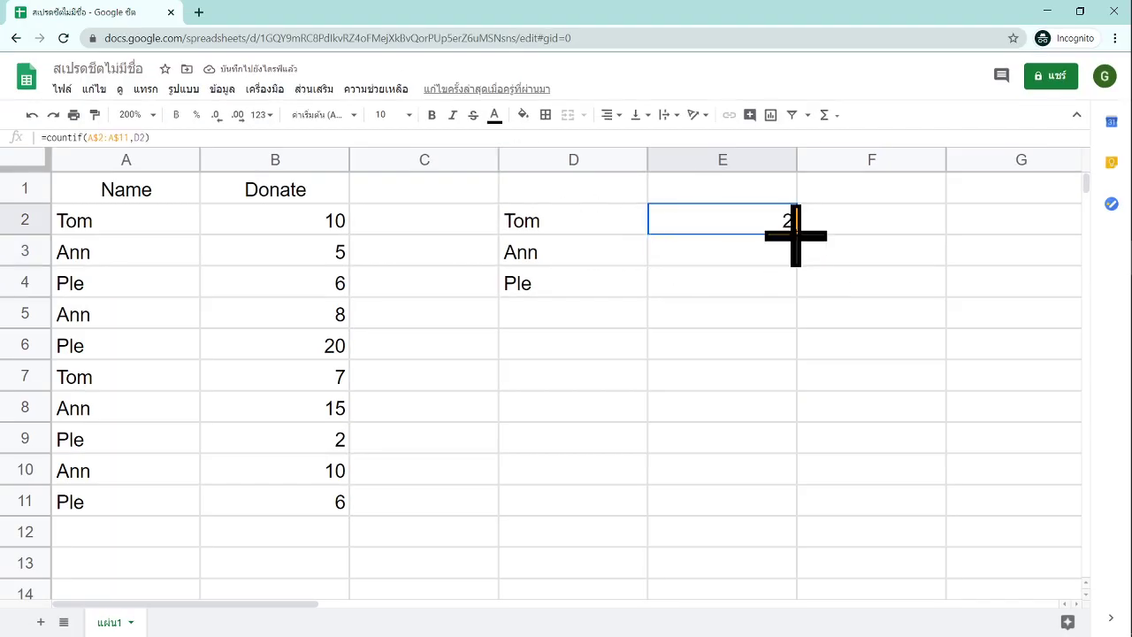
{"action": "left_click_drag", "start_coordinate": [795, 235], "coordinate": [795, 283]}
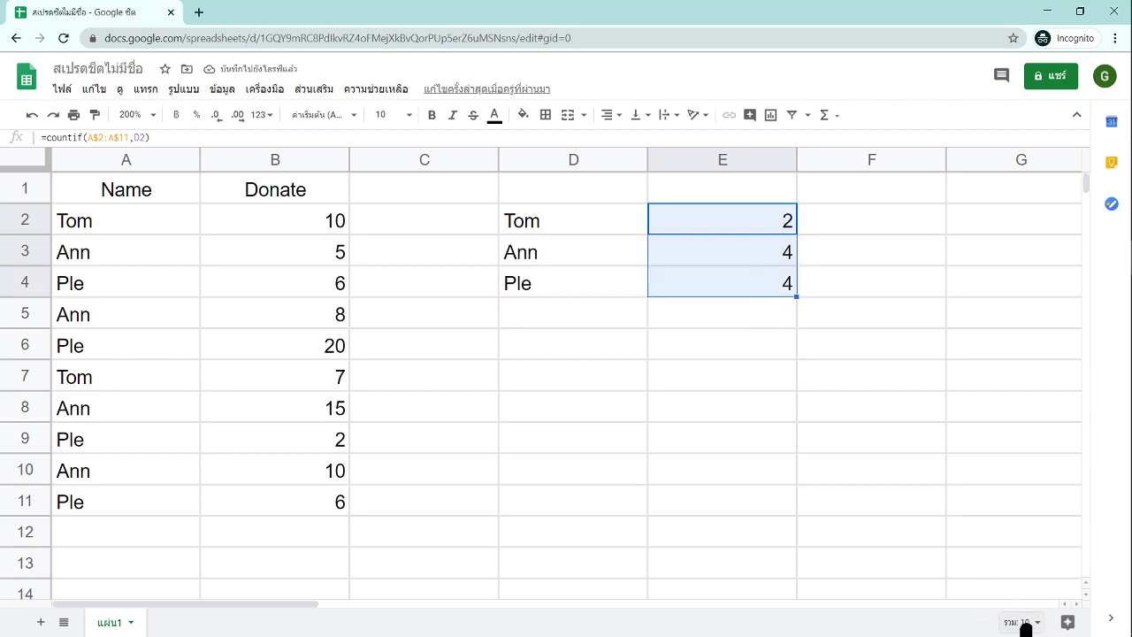
{"action": "left_click", "coordinate": [727, 247]}
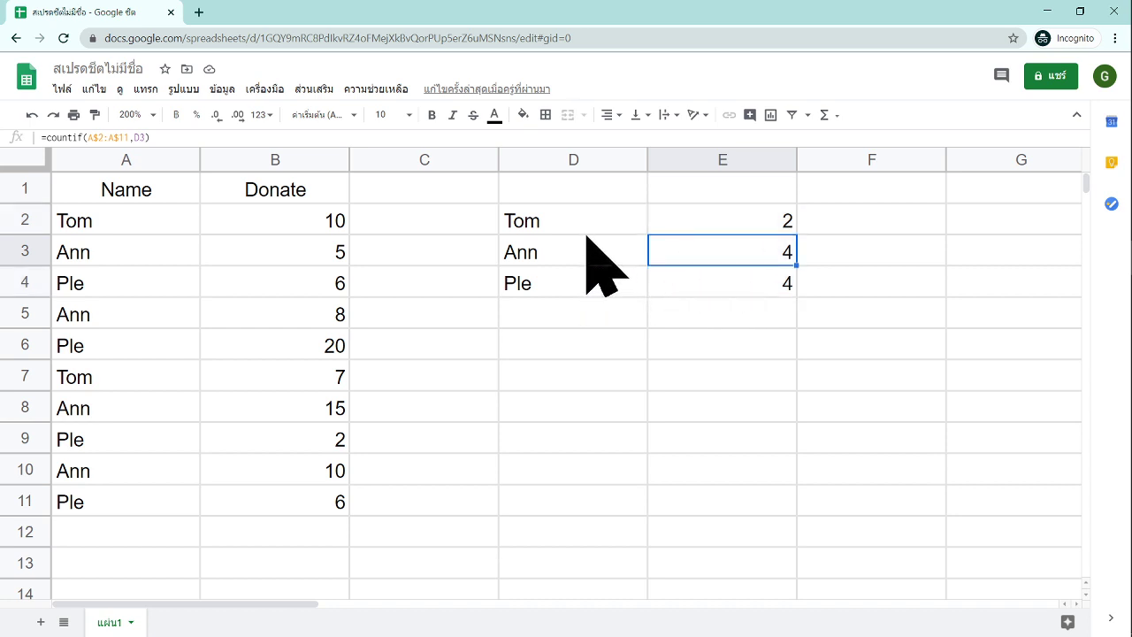
{"action": "left_click", "coordinate": [741, 218]}
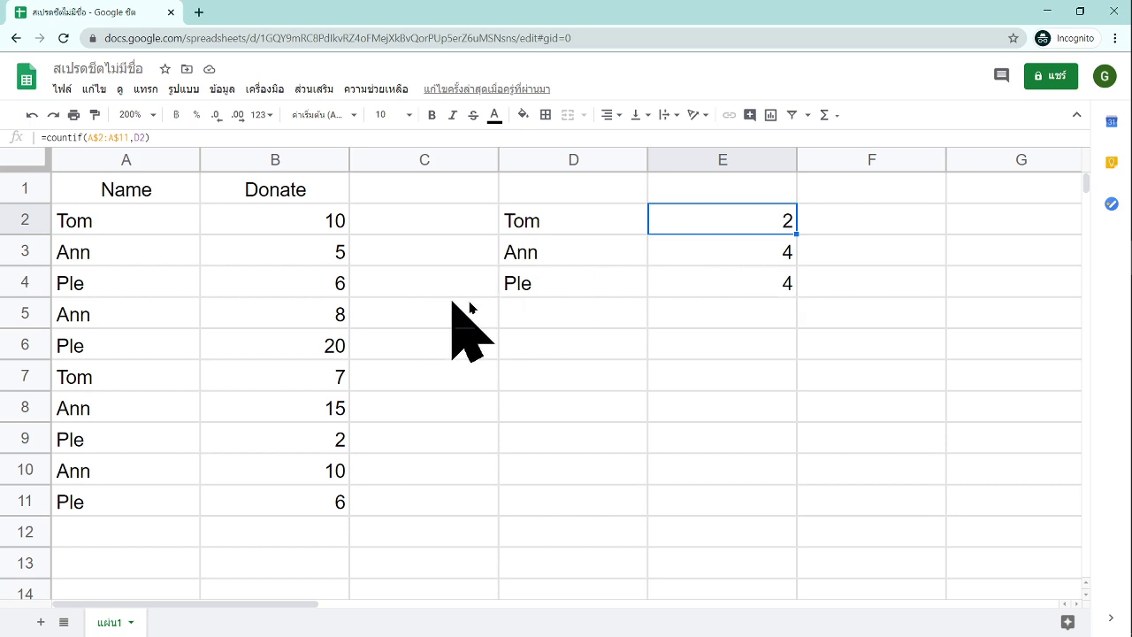
- Test the counts by copying the name in A5 over the one in A4, and reselect the formula in E2
{"action": "left_click", "coordinate": [103, 315]}
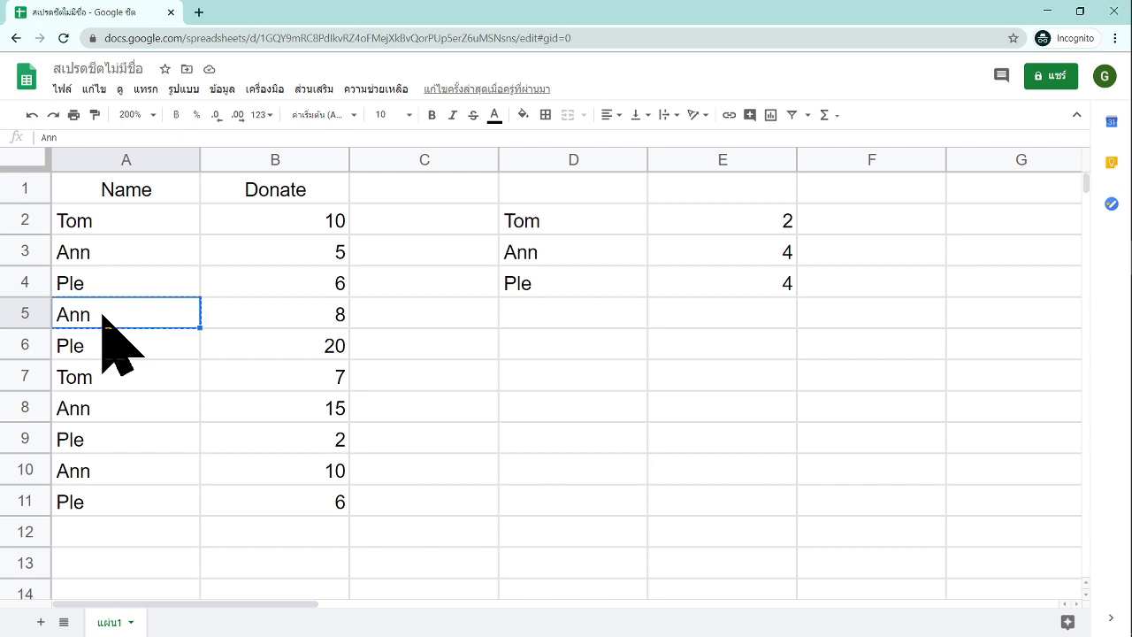
{"action": "left_click", "coordinate": [88, 502]}
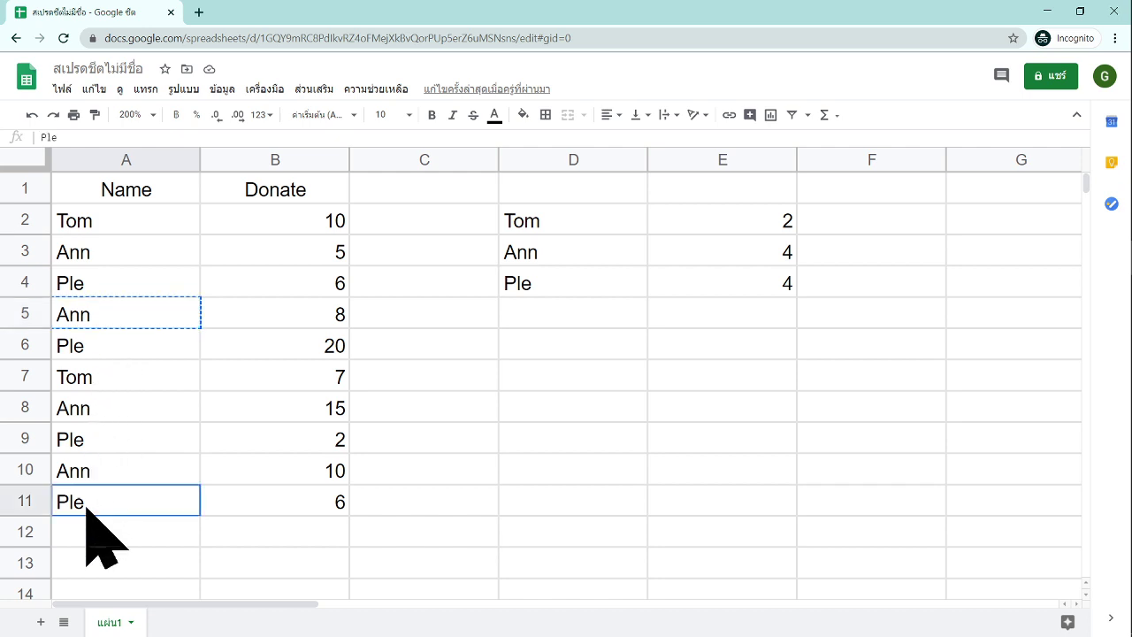
{"action": "left_click", "coordinate": [98, 283]}
{"action": "key", "text": "ctrl+v"}
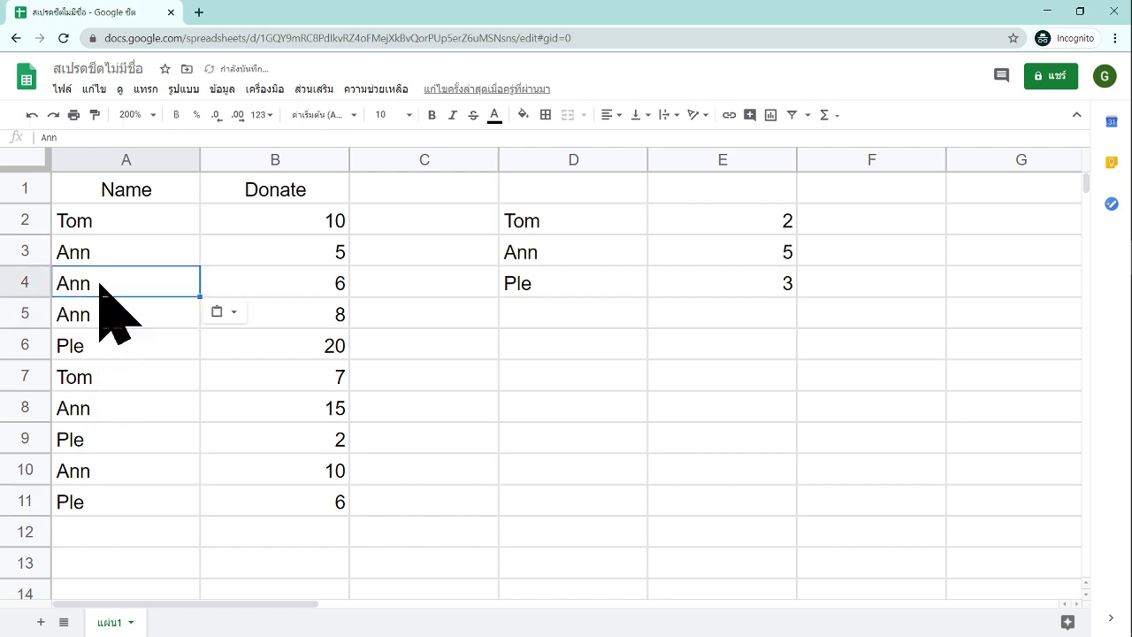
{"action": "left_click", "coordinate": [137, 385]}
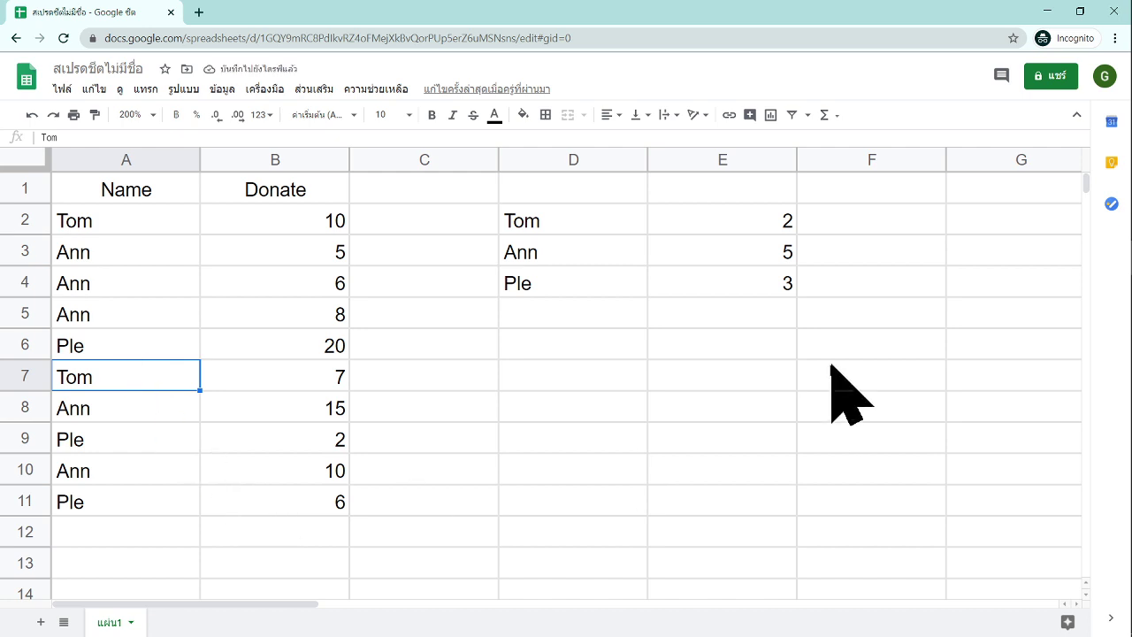
{"action": "left_click", "coordinate": [750, 232]}
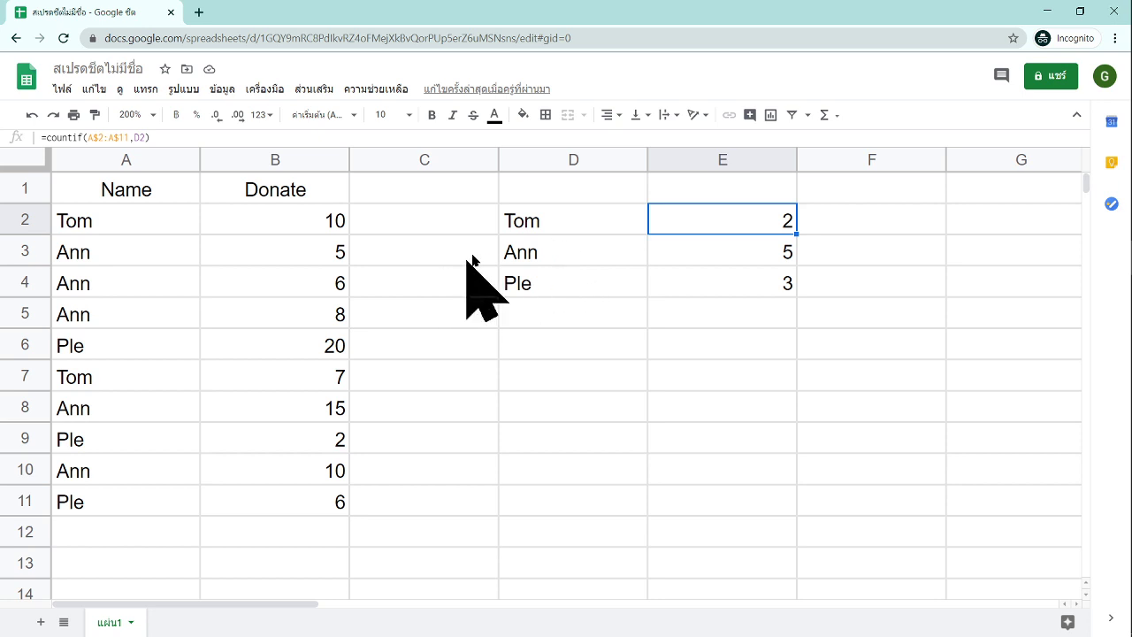
- Enter =COUNTIF(B2:B11,">=5") in cell D7 to count donations of at least 5
{"action": "left_click_drag", "start_coordinate": [294, 213], "coordinate": [286, 487]}
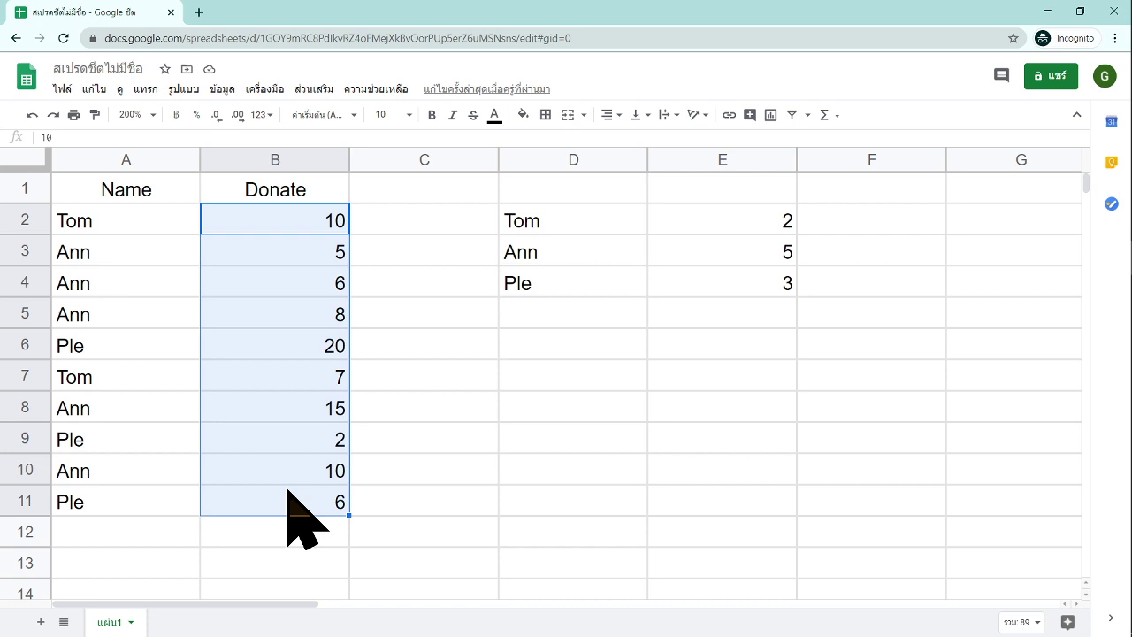
{"action": "left_click", "coordinate": [546, 378]}
{"action": "type", "text": "="}
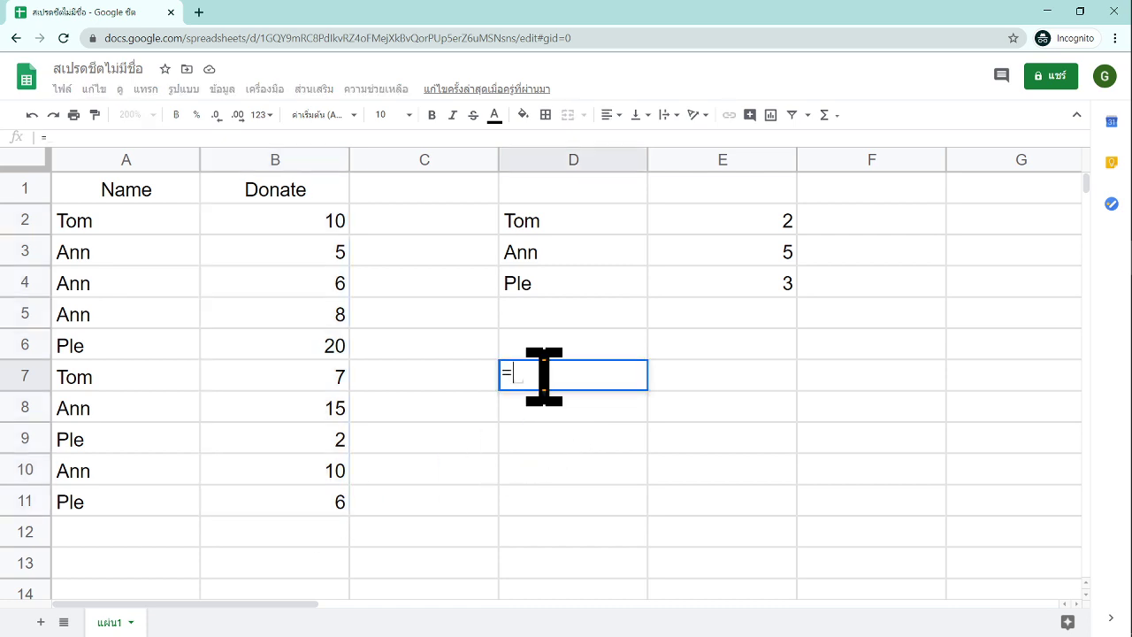
{"action": "type", "text": "count"}
{"action": "key", "text": "BackSpace"}
{"action": "key", "text": "BackSpace"}
{"action": "key", "text": "BackSpace"}
{"action": "type", "text": "un"}
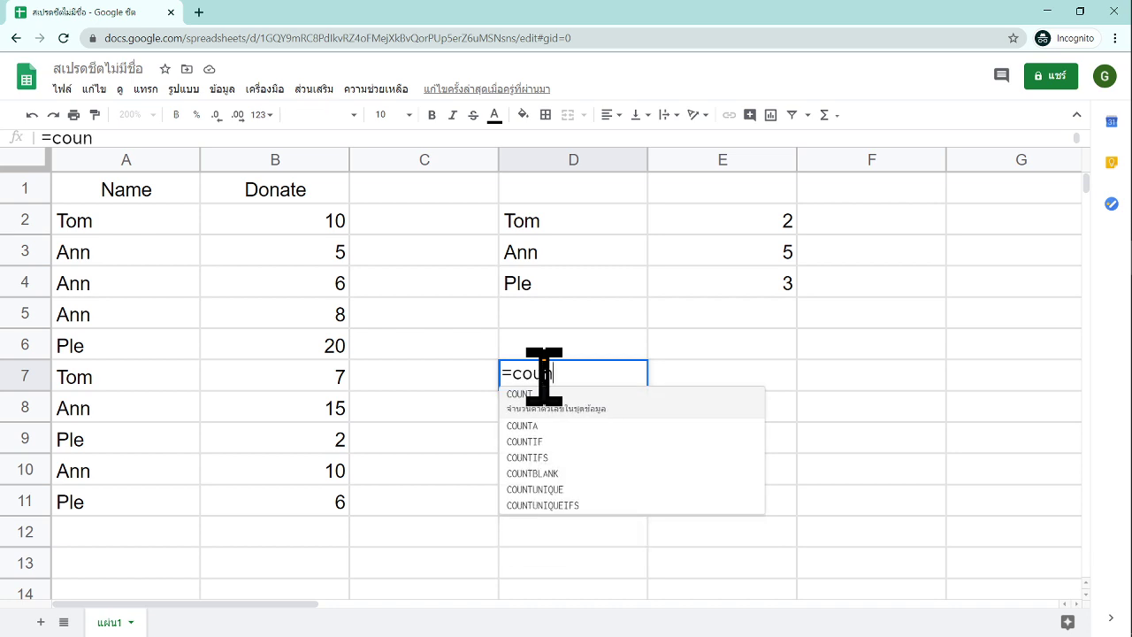
{"action": "type", "text": "tif("}
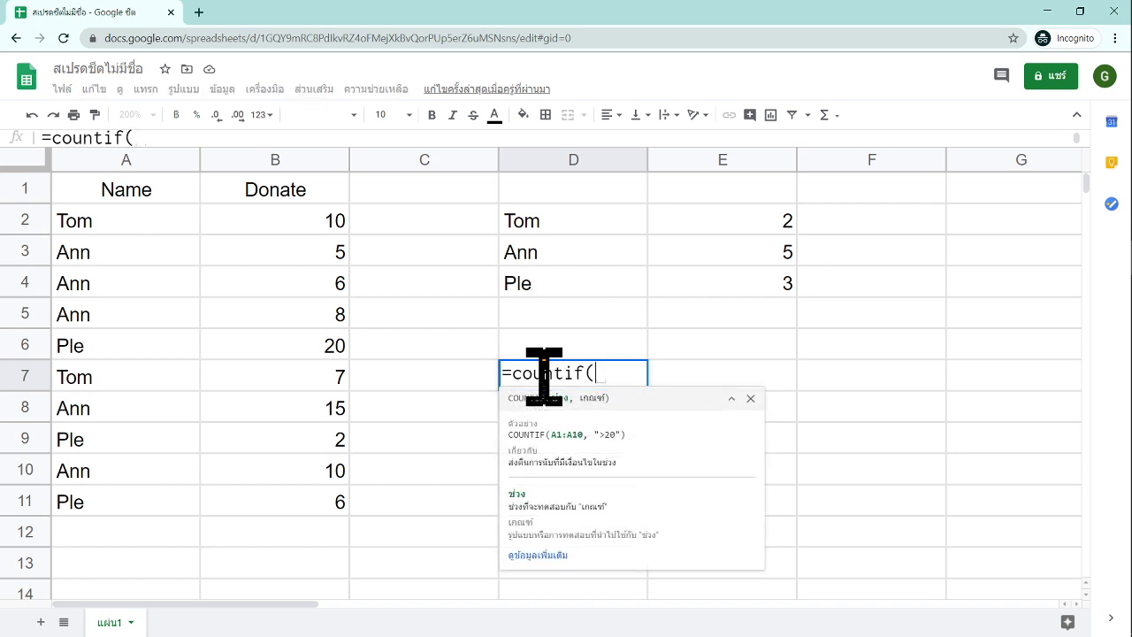
{"action": "left_click_drag", "start_coordinate": [332, 221], "coordinate": [299, 506]}
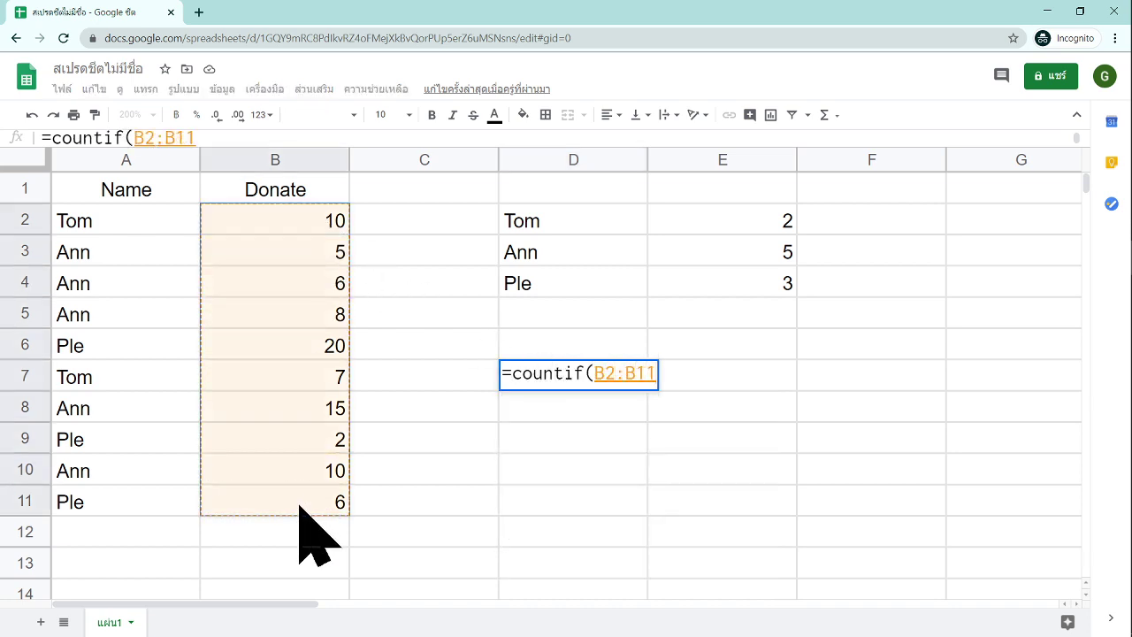
{"action": "type", "text": ",\">=5"}
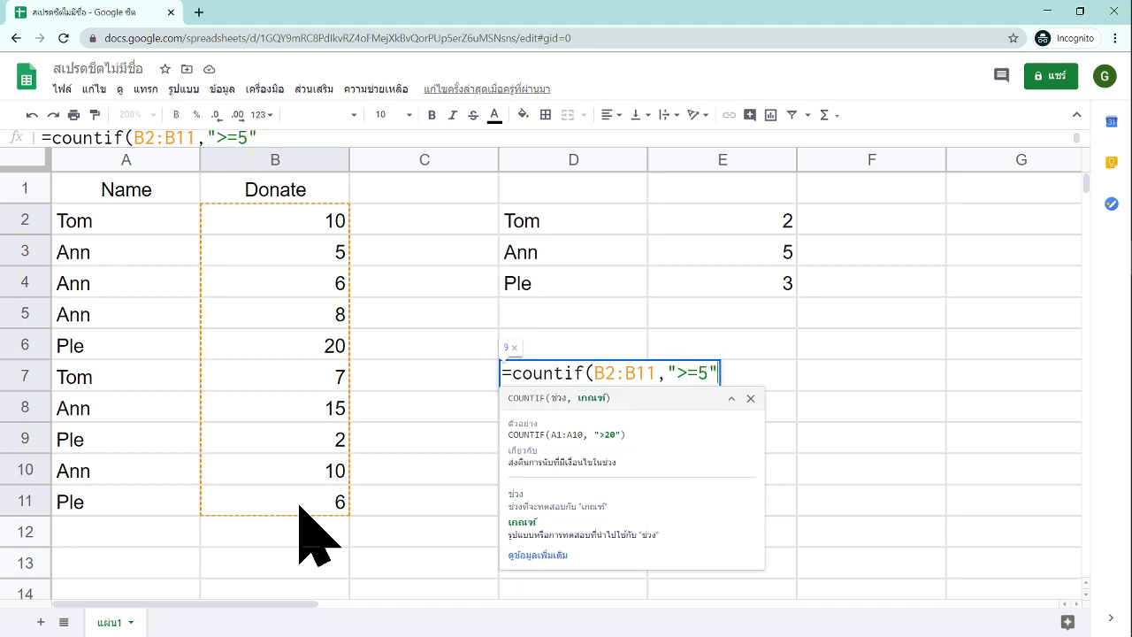
{"action": "type", "text": "\")"}
{"action": "key", "text": "Return"}
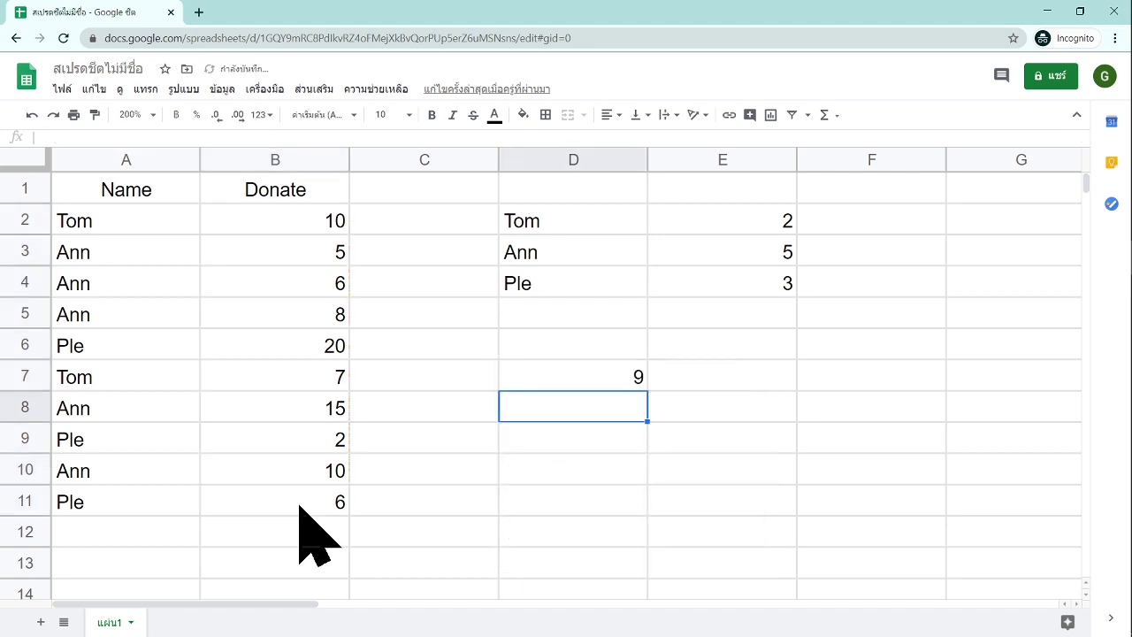
- Check the COUNTIF formula in D7 against the donation in B9
{"action": "left_click", "coordinate": [560, 379]}
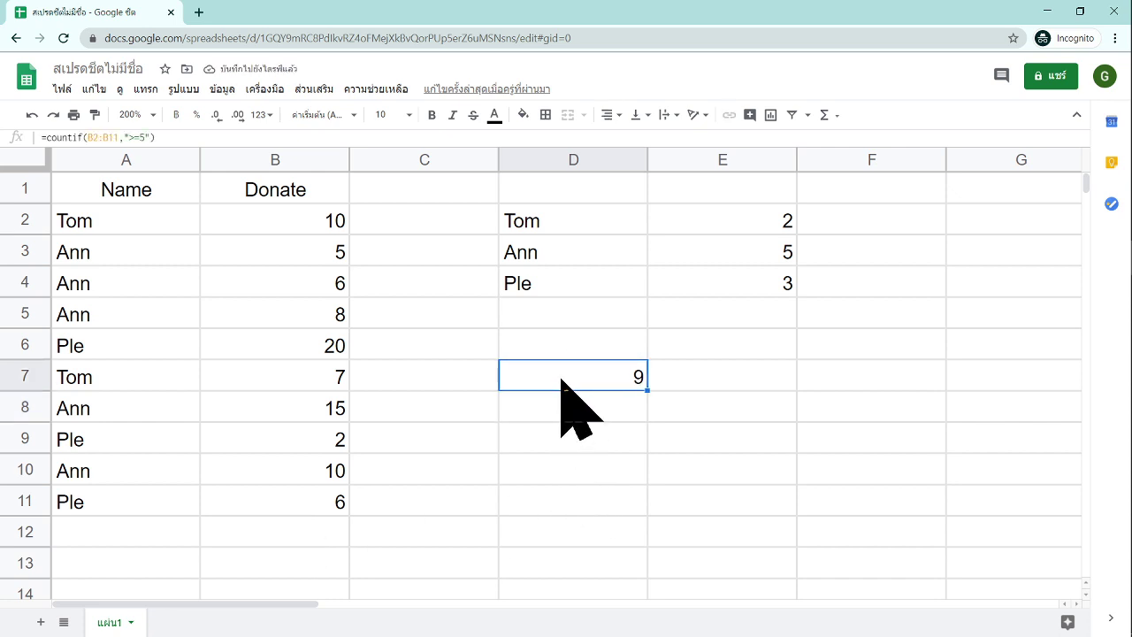
{"action": "left_click", "coordinate": [343, 437]}
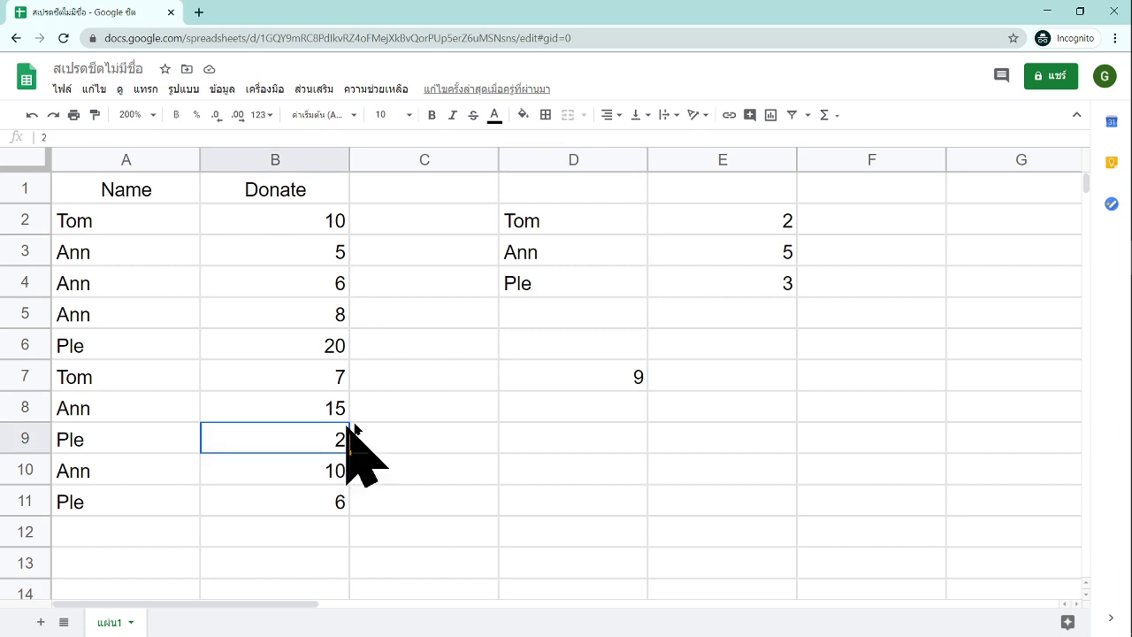
{"action": "left_click", "coordinate": [563, 378]}
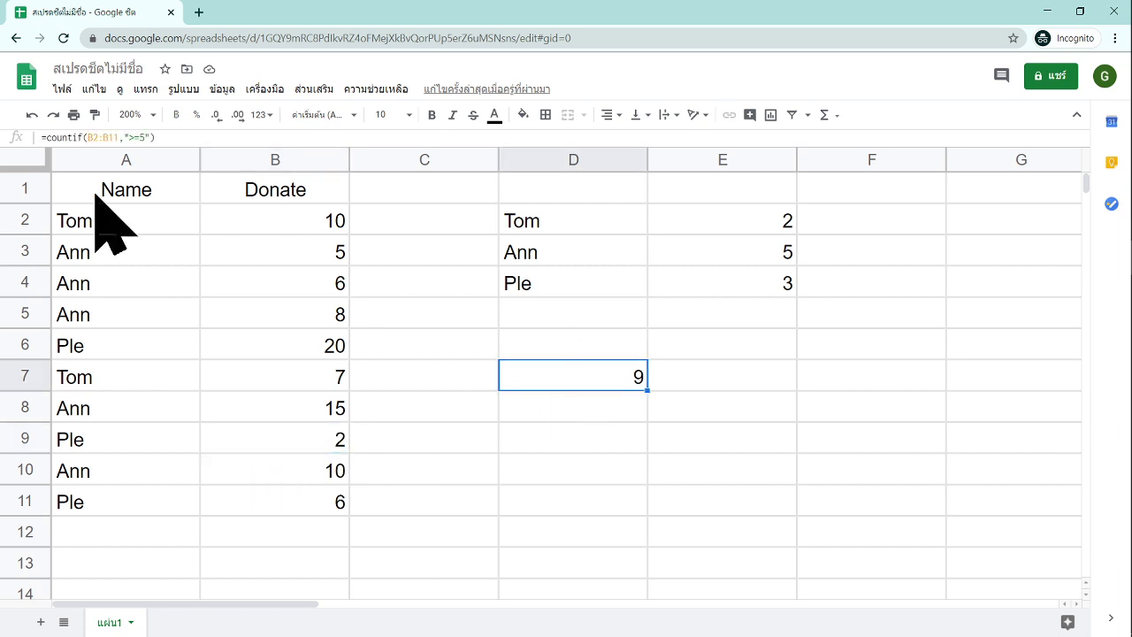
- Enter =COUNTIF(B2:B11,"<=10") in cell D8 to count donations of at most 10
{"action": "left_click", "coordinate": [559, 410]}
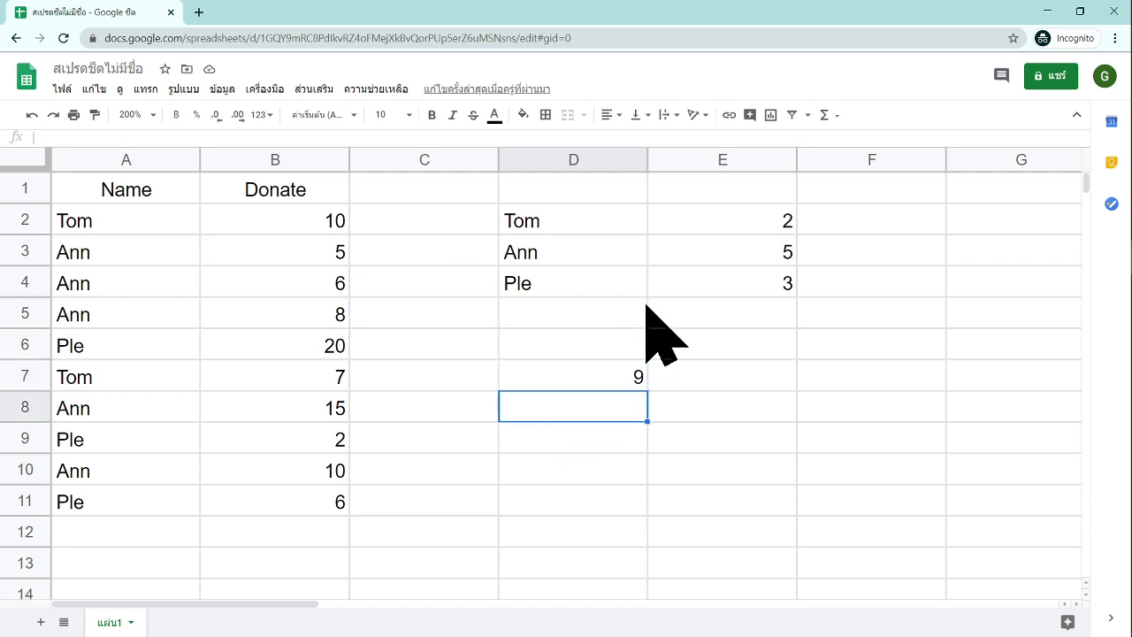
{"action": "type", "text": "=countif("}
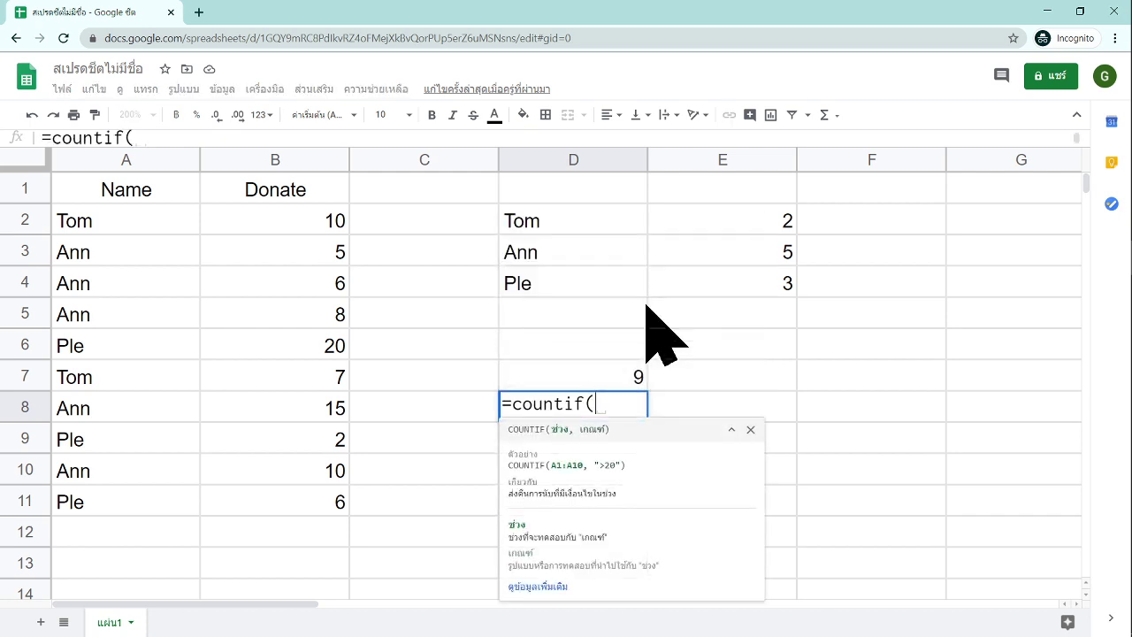
{"action": "left_click_drag", "start_coordinate": [301, 223], "coordinate": [281, 496]}
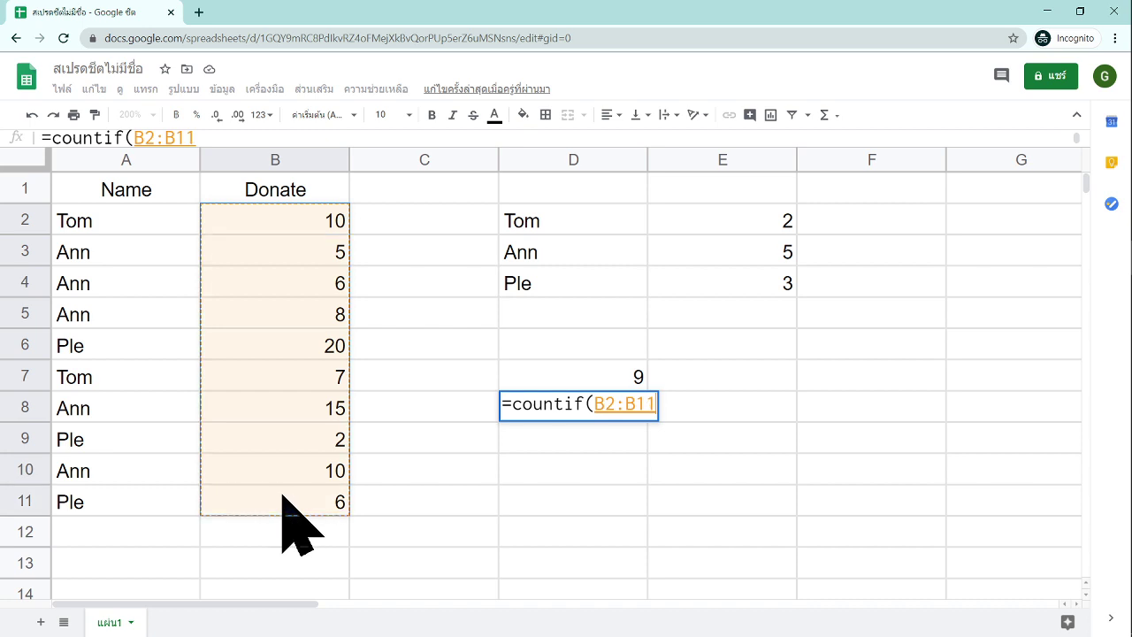
{"action": "type", "text": ",\"<=10"}
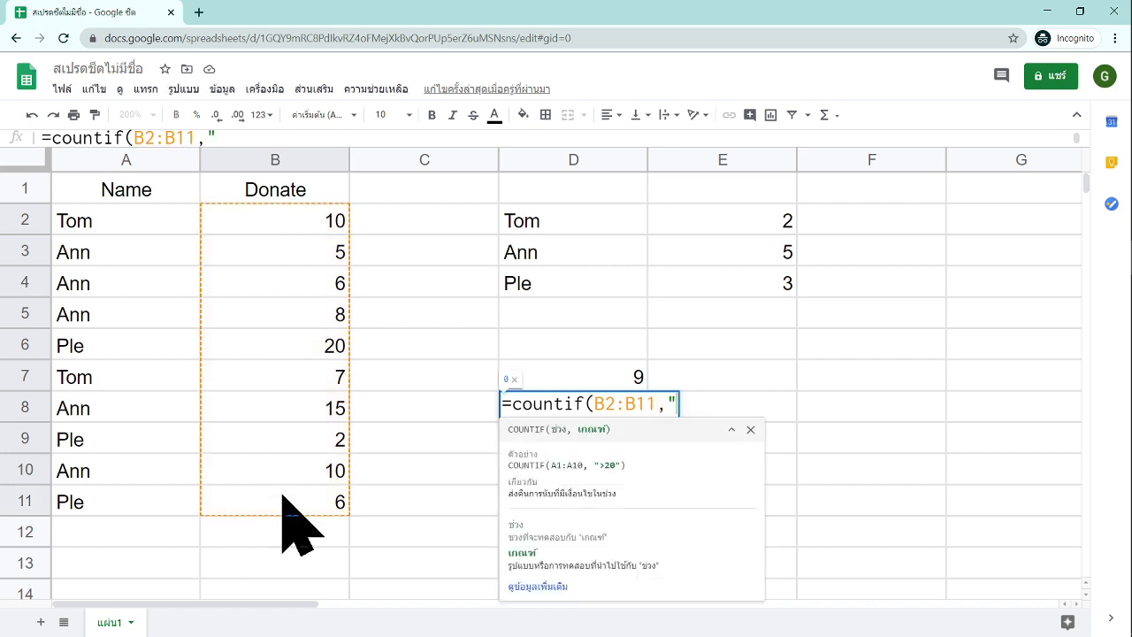
{"action": "type", "text": "\")"}
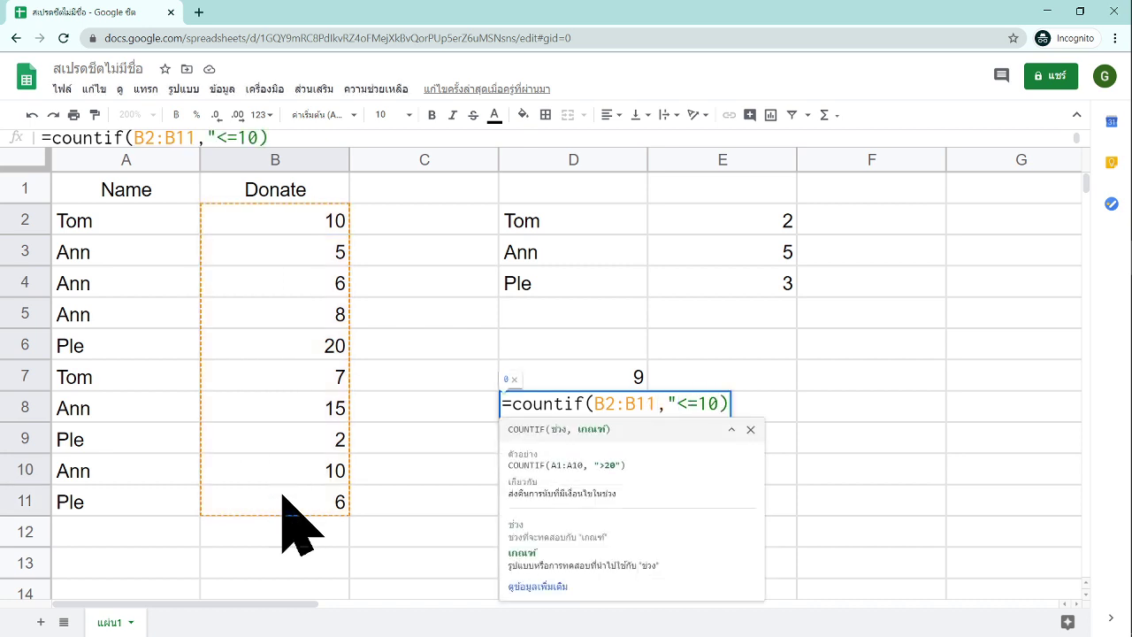
{"action": "key", "text": "BackSpace"}
{"action": "type", "text": "\")"}
{"action": "key", "text": "Return"}
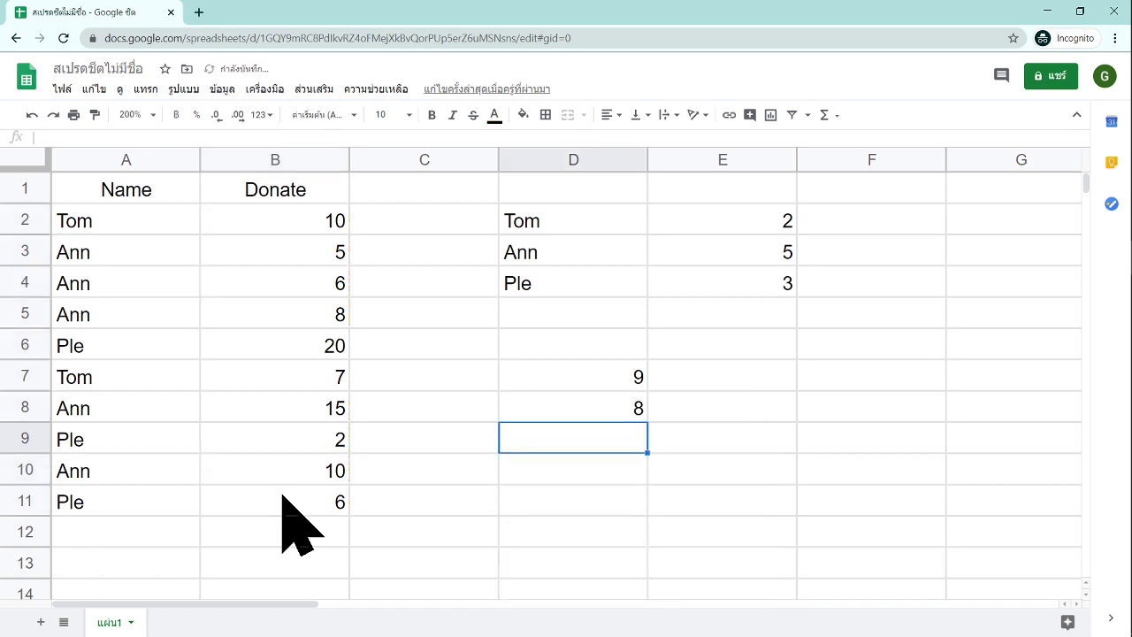
- Check the COUNTIF formula in D8 against the donations in B6 and B8
{"action": "left_click", "coordinate": [608, 409]}
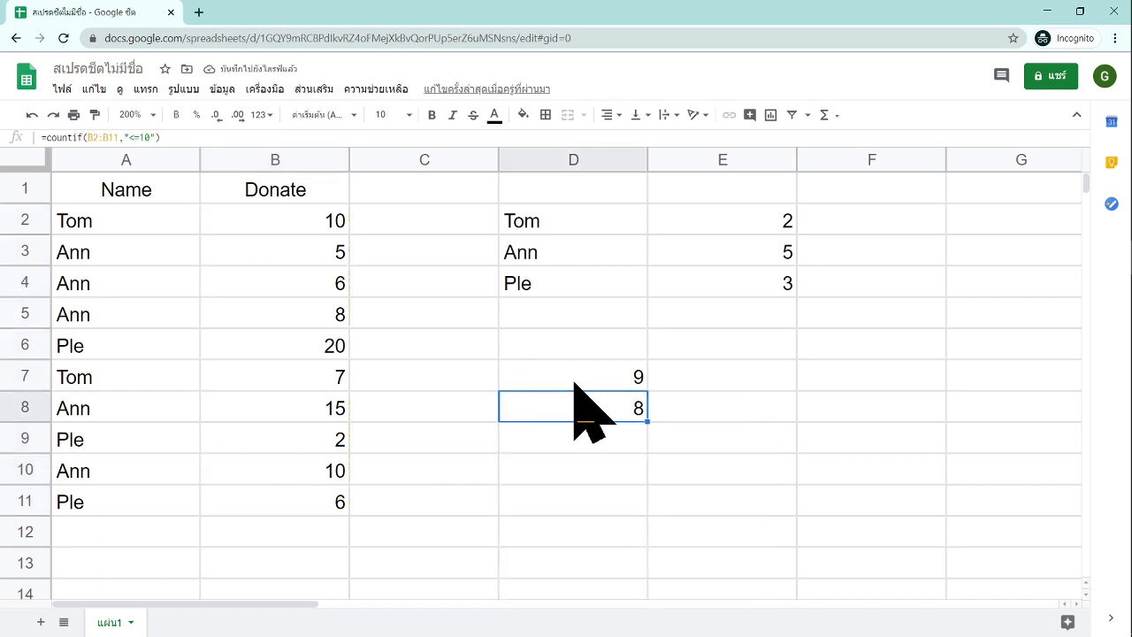
{"action": "left_click", "coordinate": [335, 350]}
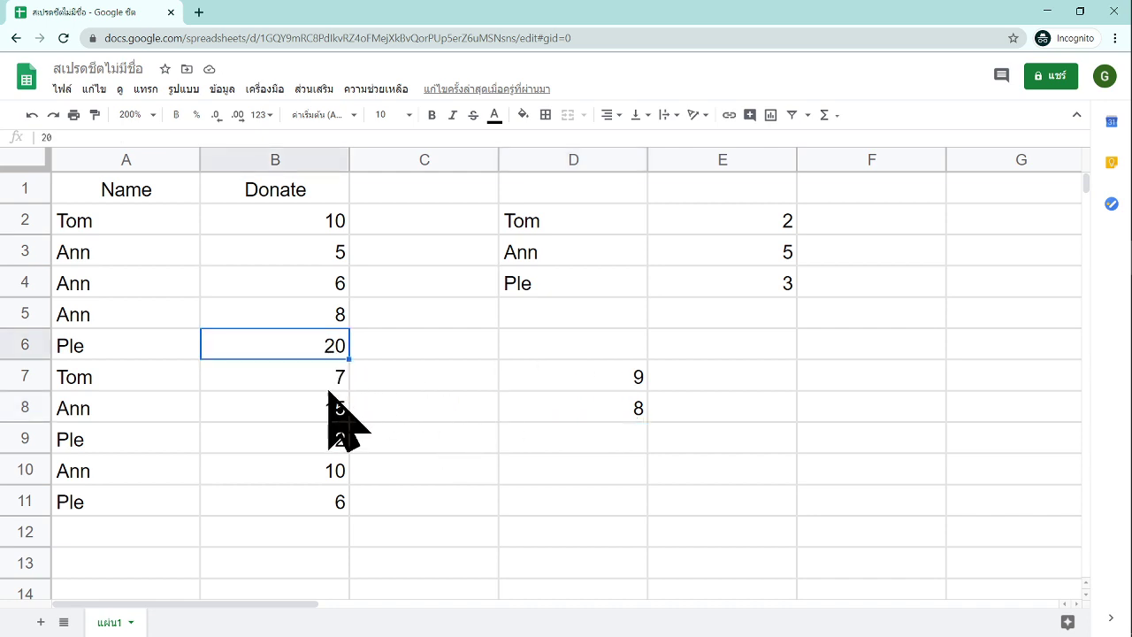
{"action": "left_click", "coordinate": [342, 410], "text": "ctrl"}
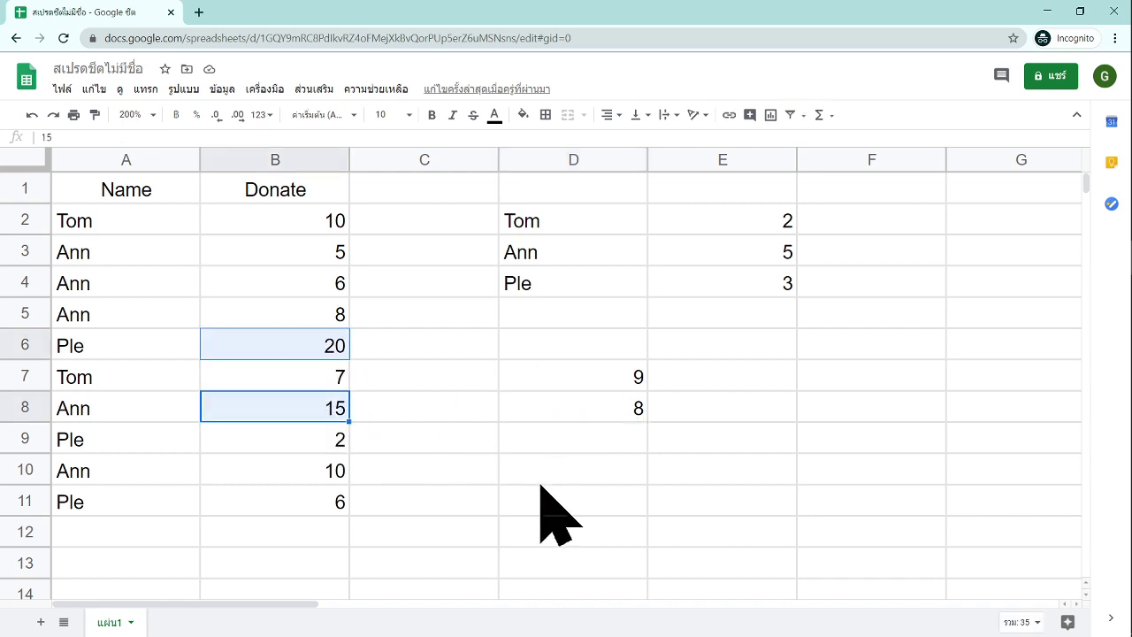
- Start a new formula in cell D9
{"action": "left_click", "coordinate": [573, 442]}
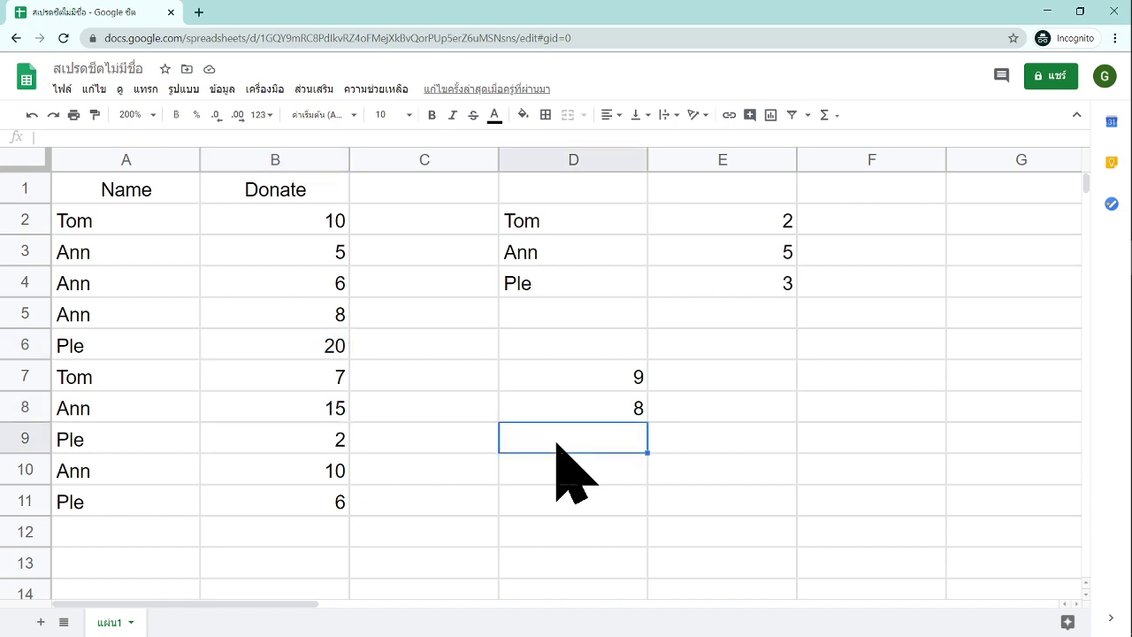
{"action": "type", "text": "="}
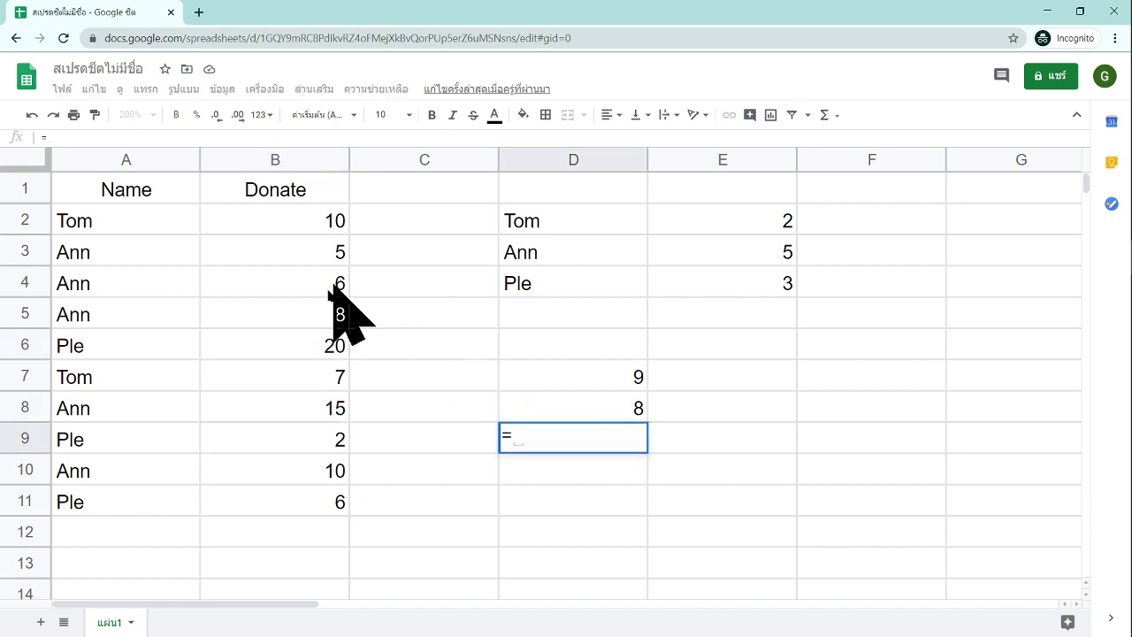
{"action": "left_click_drag", "start_coordinate": [285, 222], "coordinate": [324, 498]}
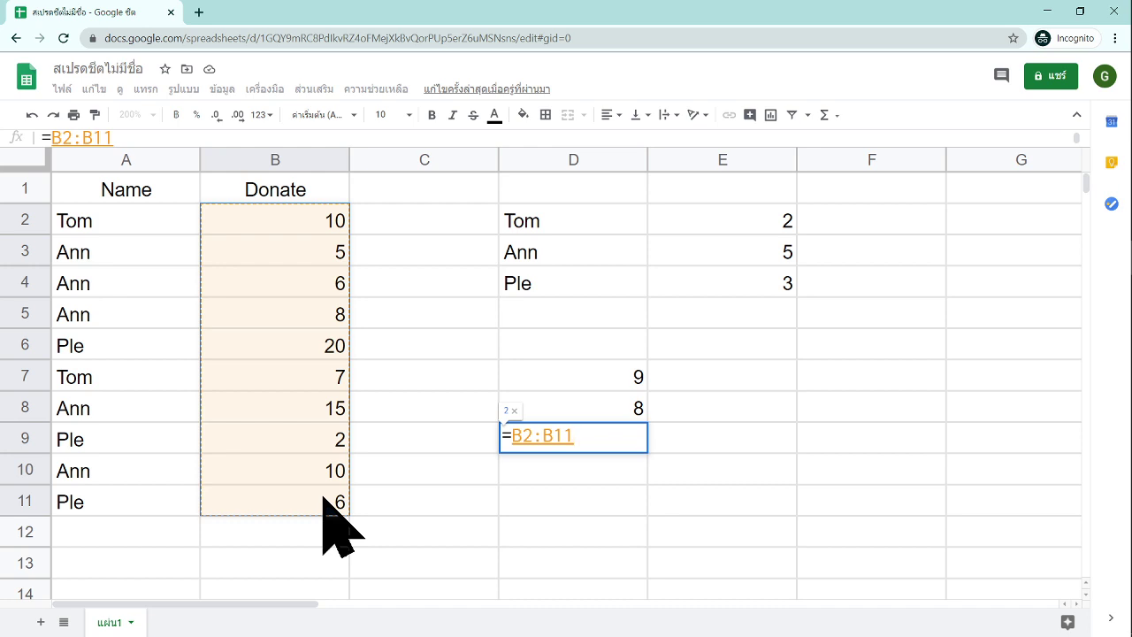
{"action": "key", "text": "BackSpace"}
{"action": "key", "text": "BackSpace"}
{"action": "key", "text": "BackSpace"}
{"action": "key", "text": "BackSpace"}
{"action": "key", "text": "BackSpace"}
{"action": "key", "text": "BackSpace"}
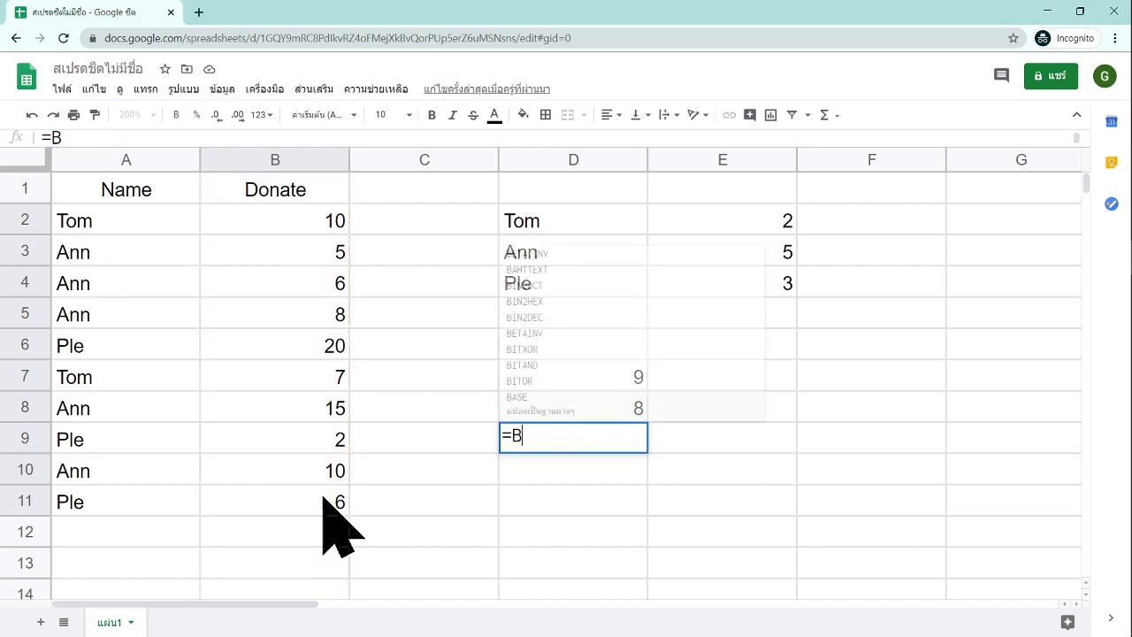
{"action": "type", "text": "ocunt"}
{"action": "key", "text": "BackSpace"}
{"action": "key", "text": "BackSpace"}
{"action": "key", "text": "BackSpace"}
{"action": "key", "text": "BackSpace"}
{"action": "key", "text": "BackSpace"}
- Complete the D9 formula as =COUNTIFS(B2:B11,">=5",B2:B11,"<=10") to count donations from 5 to 10
{"action": "type", "text": "coun"}
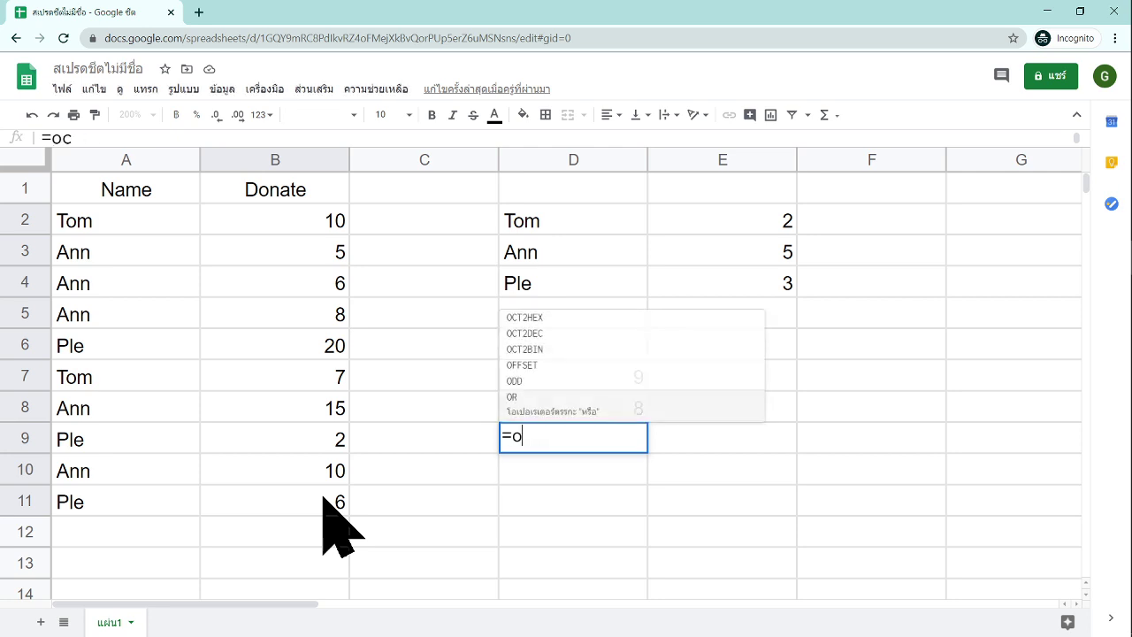
{"action": "key", "text": "Up"}
{"action": "key", "text": "Up"}
{"action": "key", "text": "Up"}
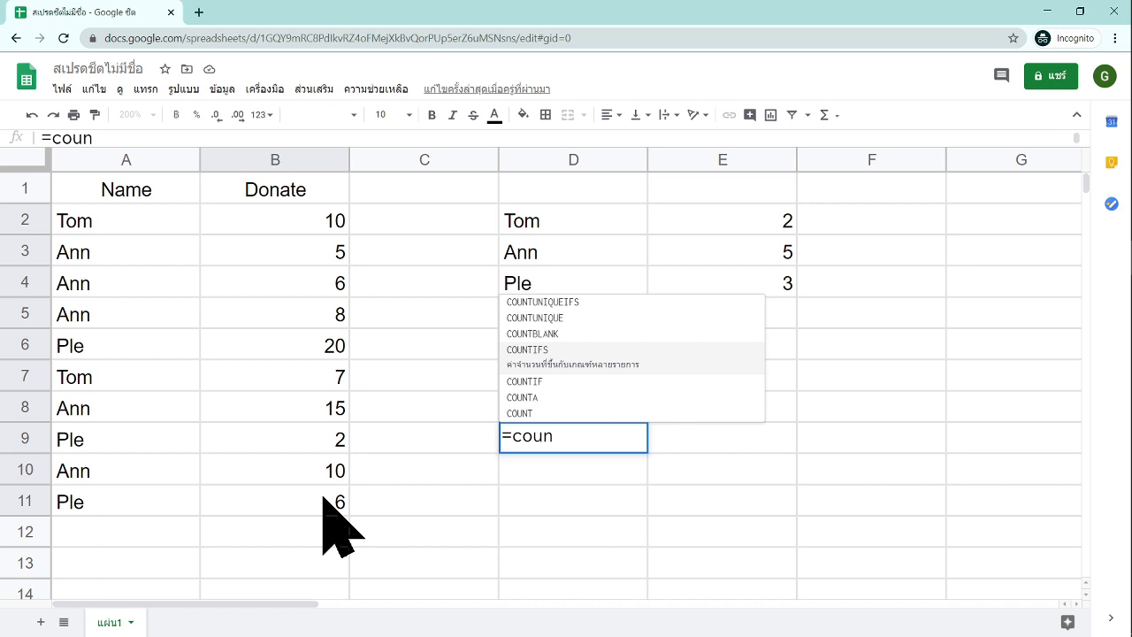
{"action": "key", "text": "Tab"}
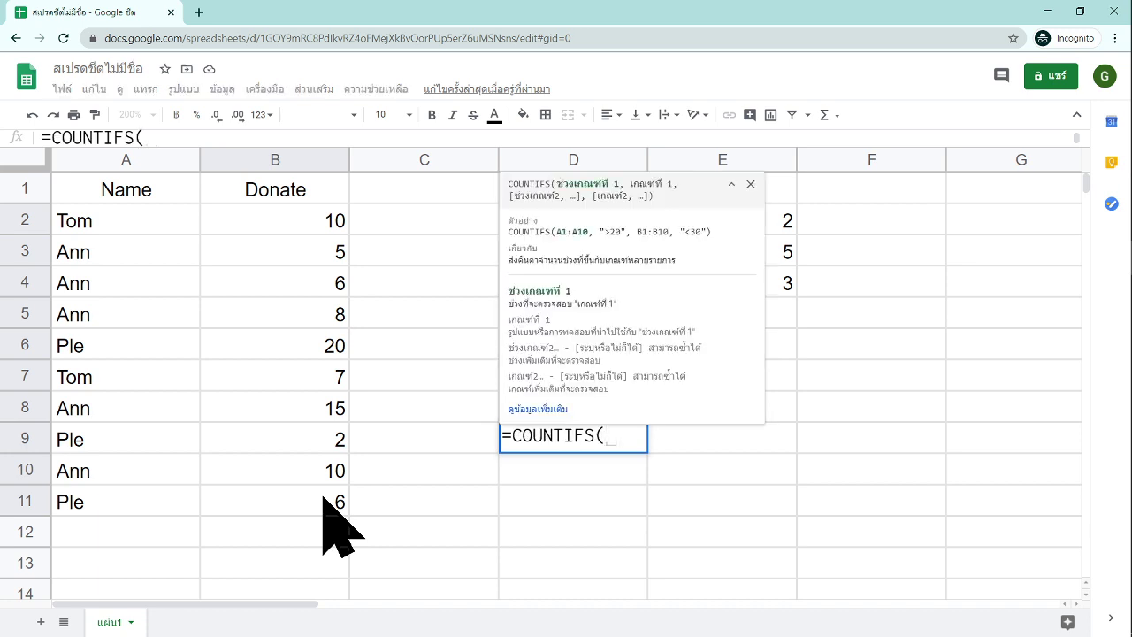
{"action": "left_click_drag", "start_coordinate": [285, 227], "coordinate": [309, 505]}
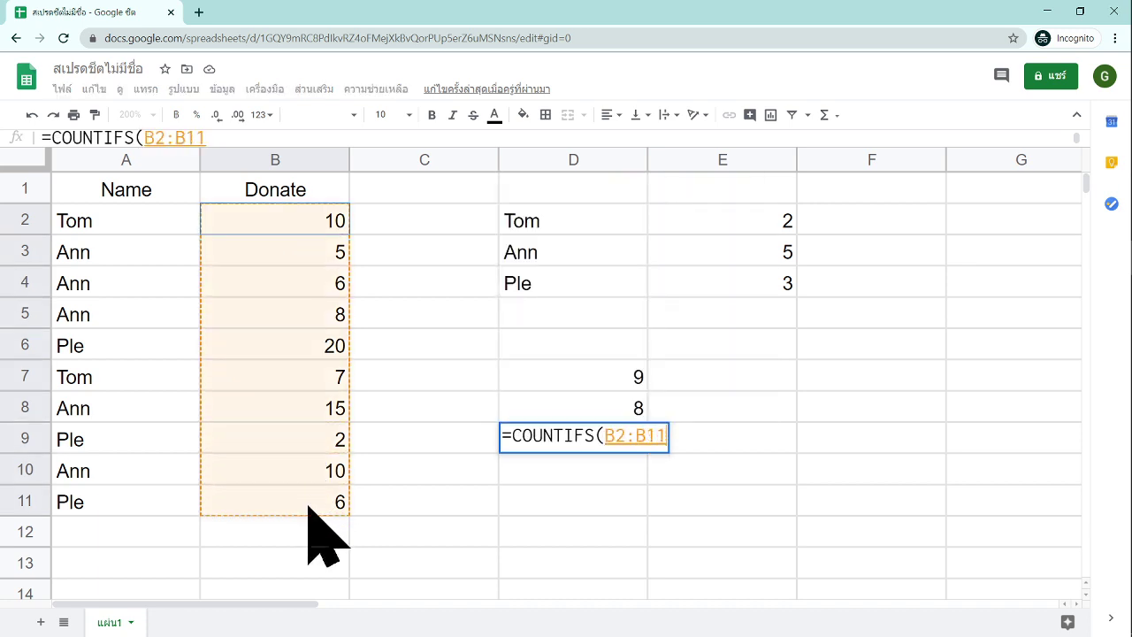
{"action": "type", "text": ",\"<"}
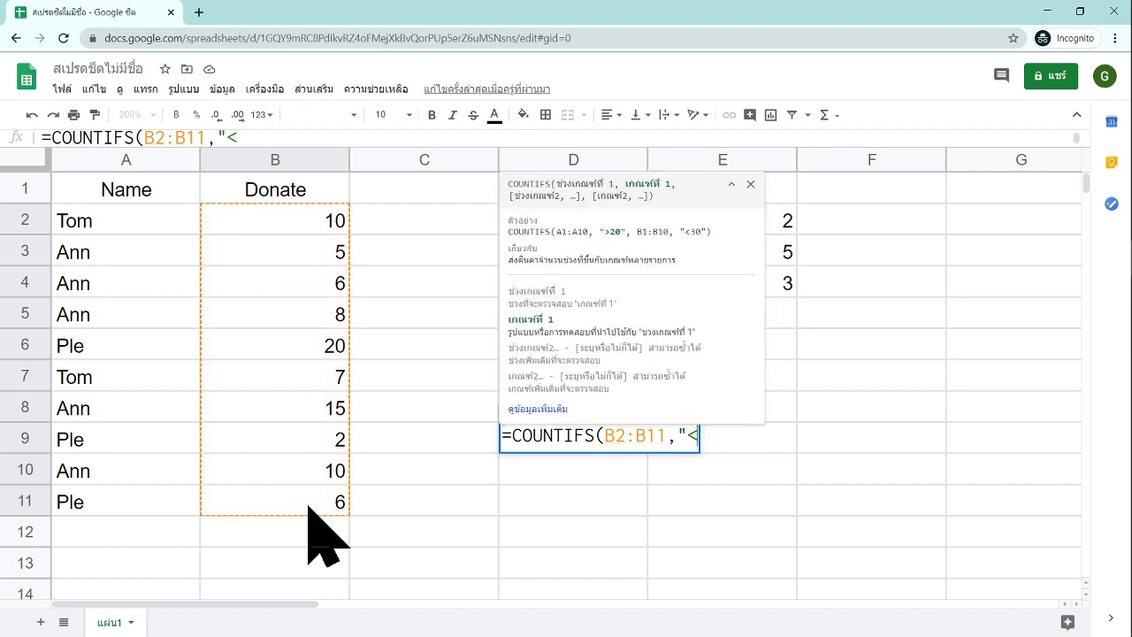
{"action": "key", "text": "BackSpace"}
{"action": "type", "text": ">=5\""}
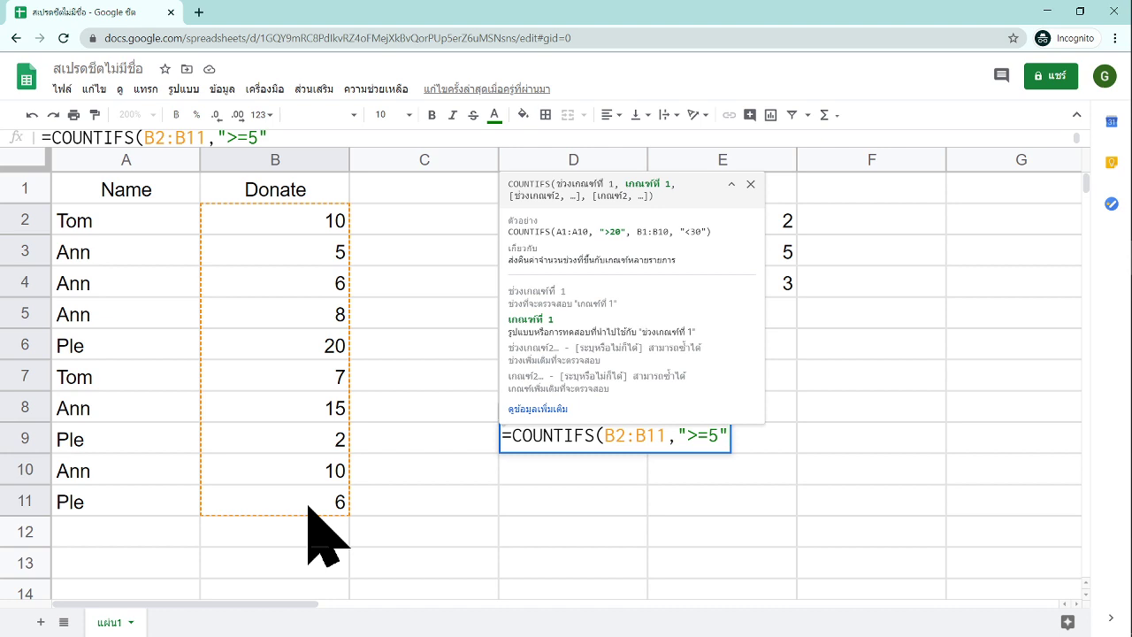
{"action": "type", "text": ","}
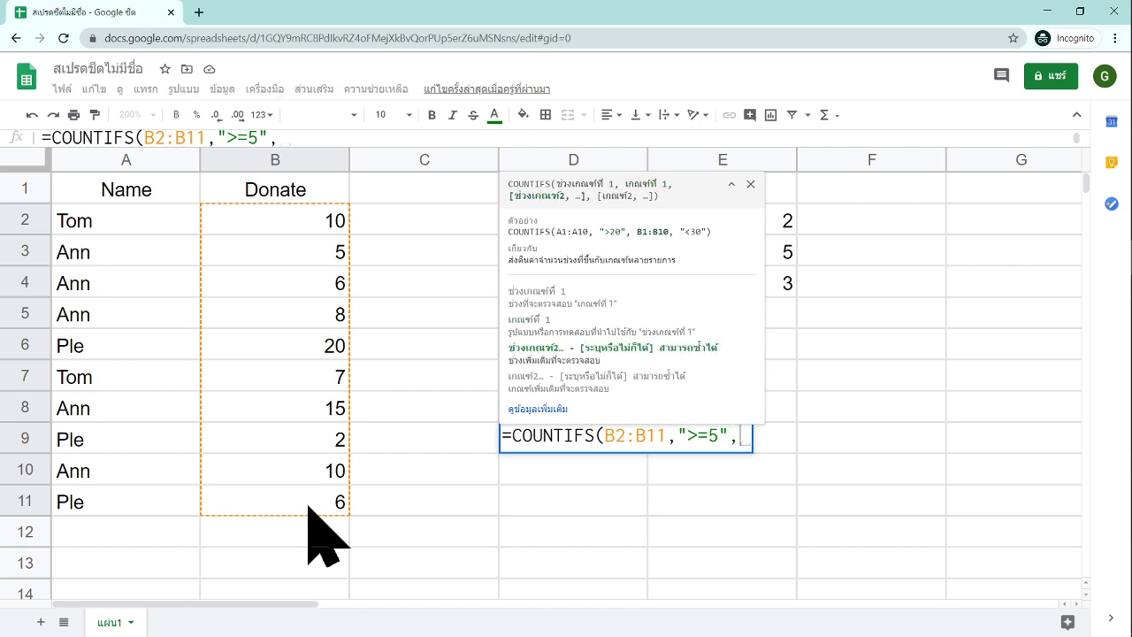
{"action": "left_click_drag", "start_coordinate": [296, 222], "coordinate": [299, 491]}
{"action": "type", "text": ",\"<"}
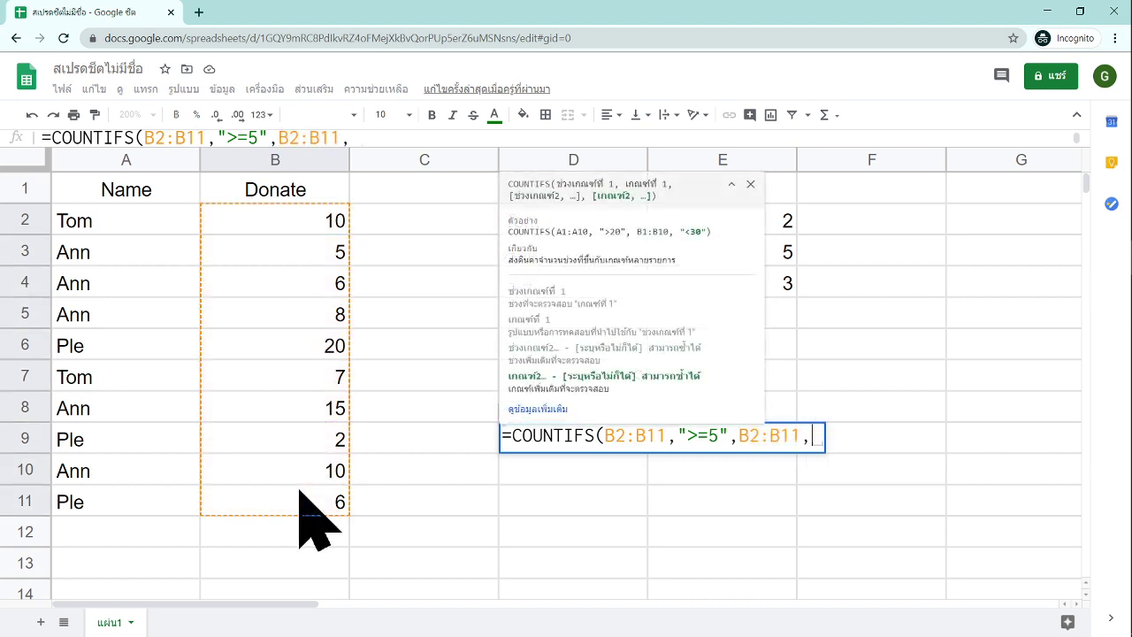
{"action": "type", "text": "=10\")"}
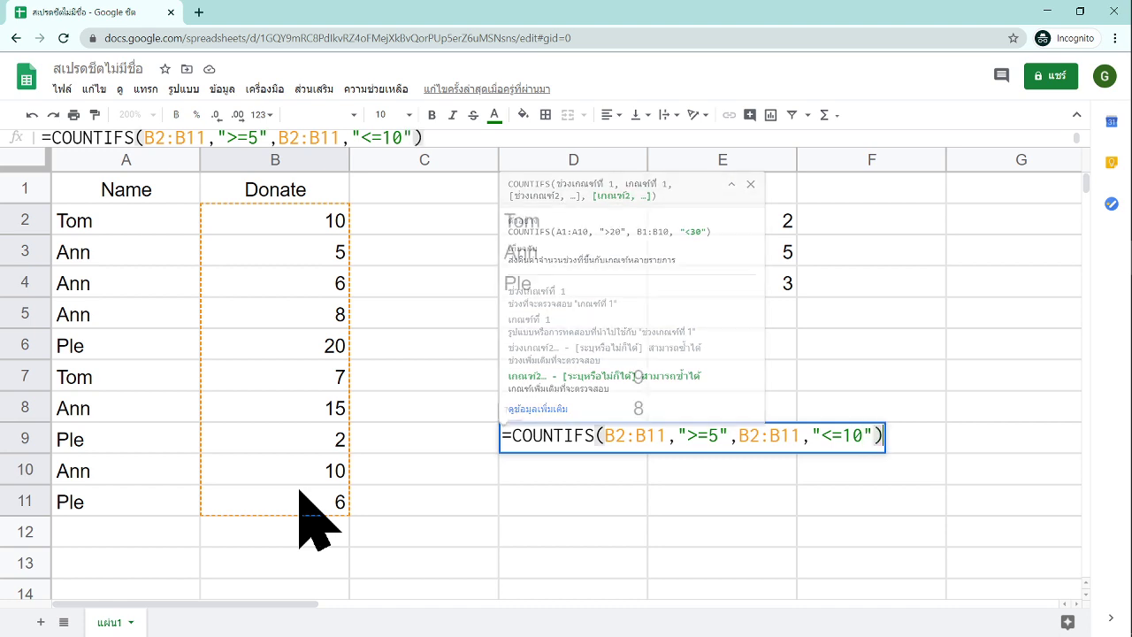
{"action": "key", "text": "Return"}
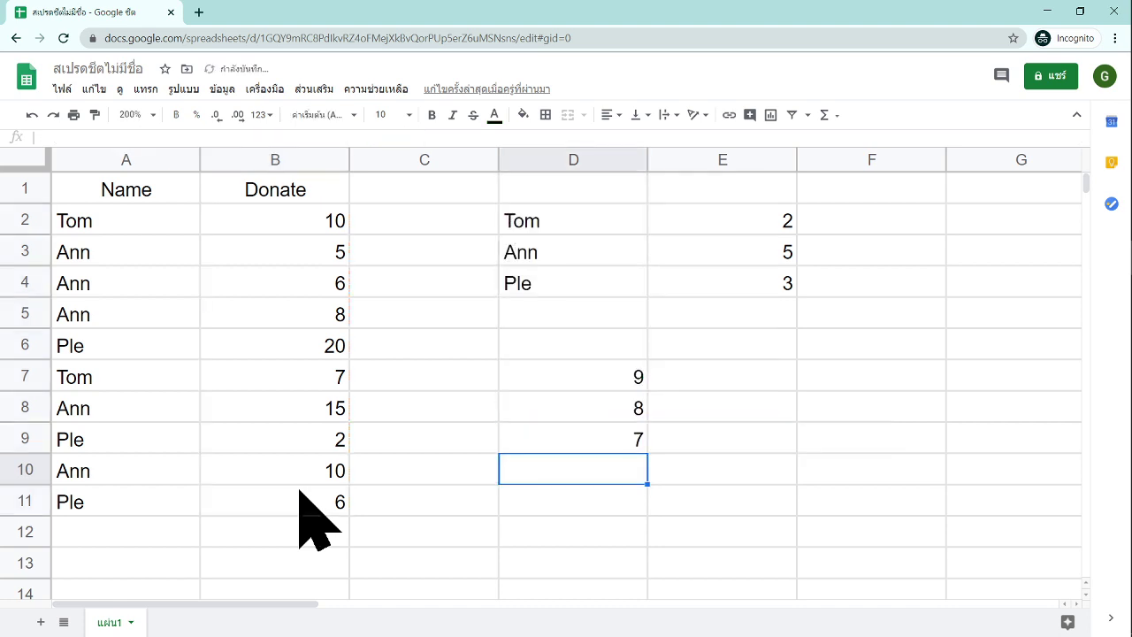
- Check the COUNTIFS formula in D9 against the donations in B6, B8 and B9, and inspect the formula in D2
{"action": "left_click", "coordinate": [583, 440]}
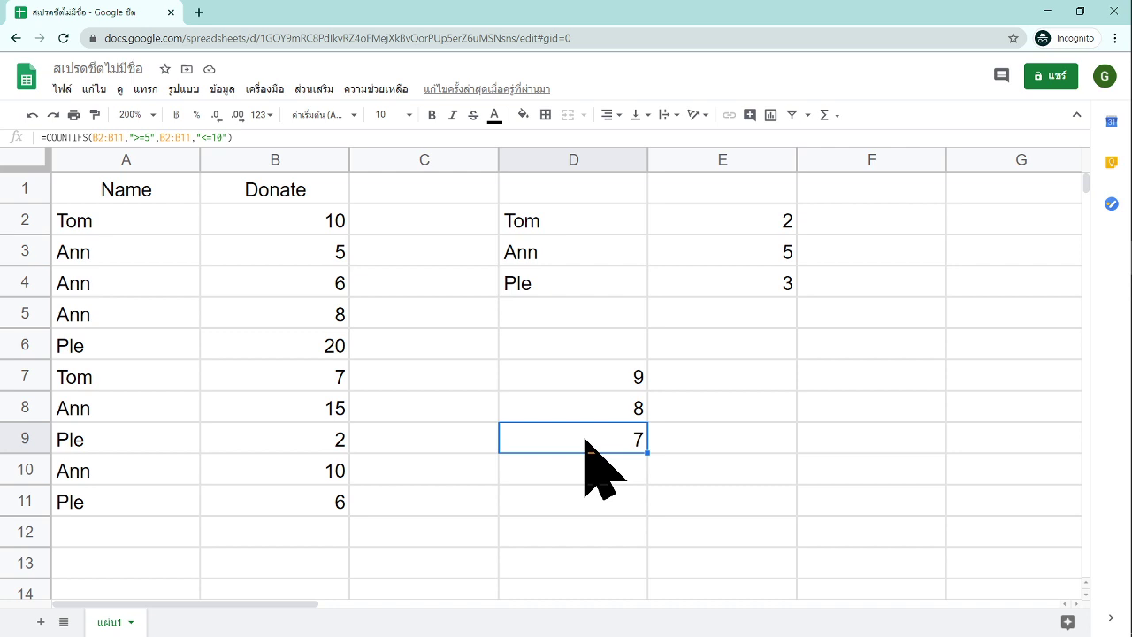
{"action": "left_click", "coordinate": [323, 344], "text": "ctrl"}
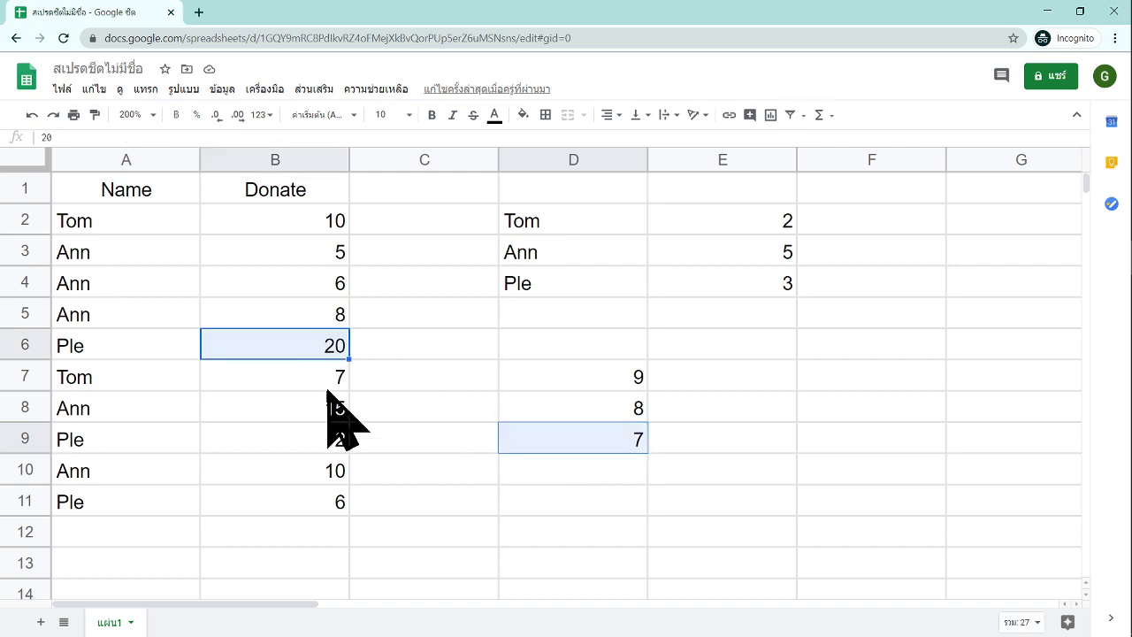
{"action": "left_click", "coordinate": [326, 412], "text": "ctrl"}
{"action": "left_click", "coordinate": [334, 440], "text": "ctrl"}
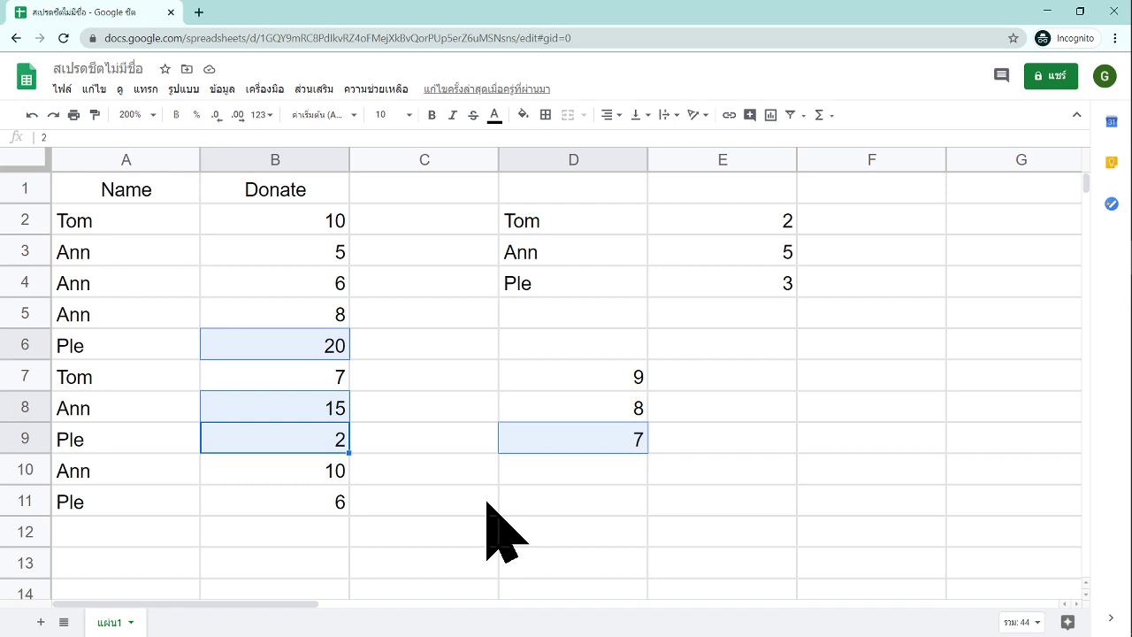
{"action": "left_click", "coordinate": [557, 221]}
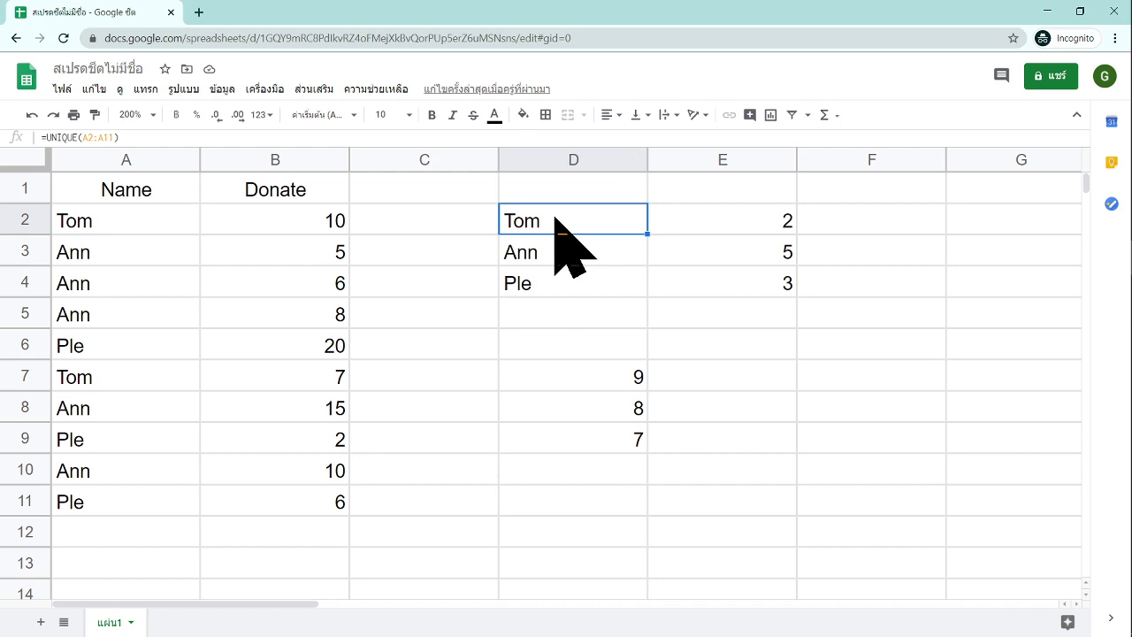